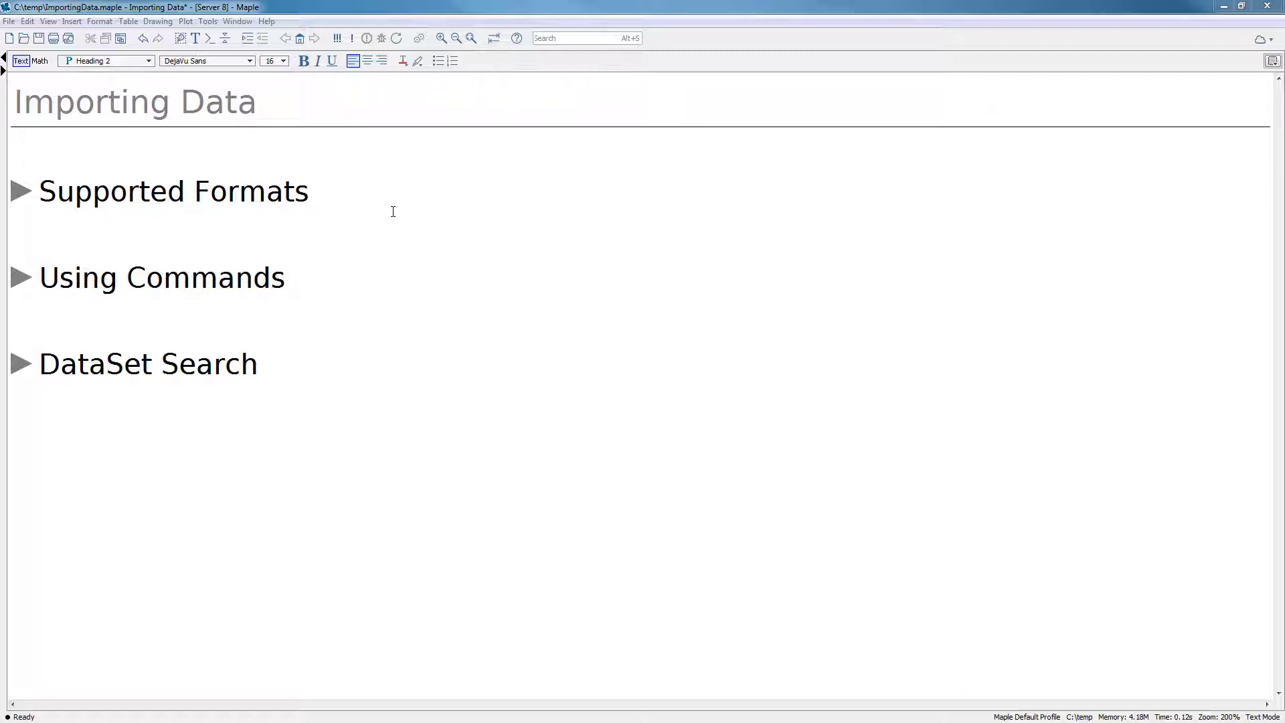
- Open the Supported Formats worksheet listing csv, tsv, Excel and ods formats
left_click(295, 194)
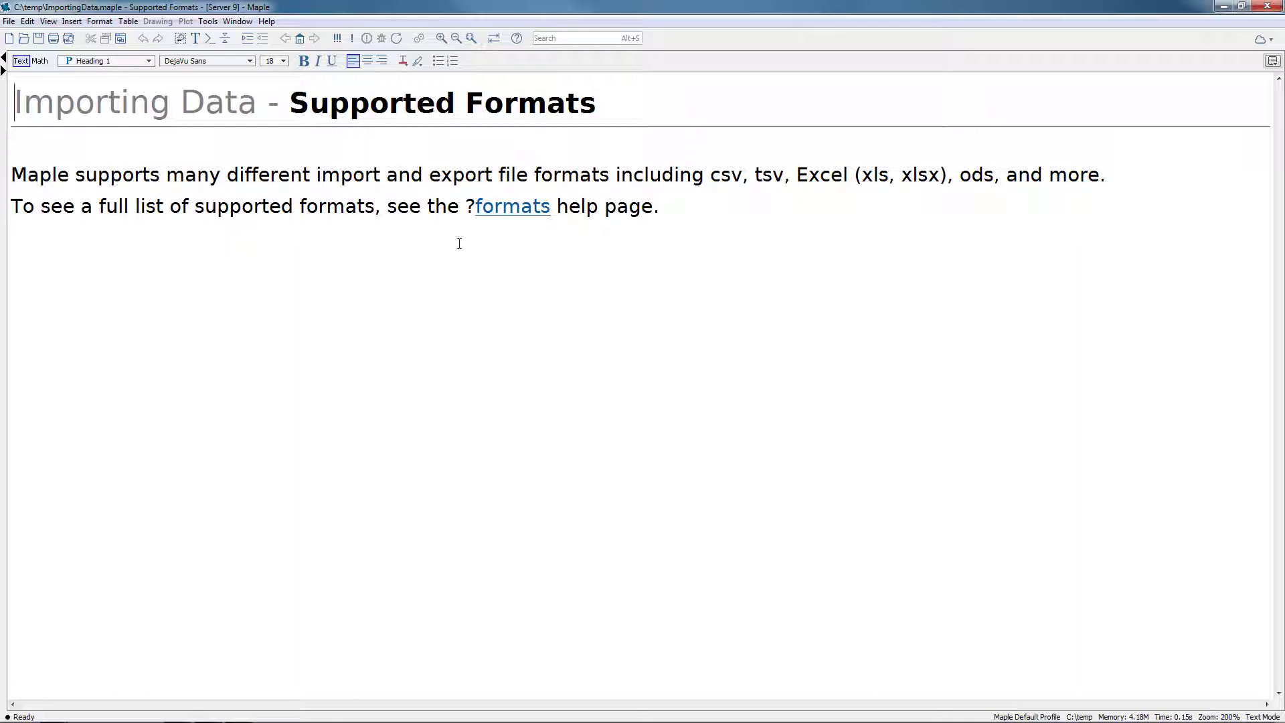
- Open the File Formats Known to Maple help page from the ?formats link
left_click(507, 212)
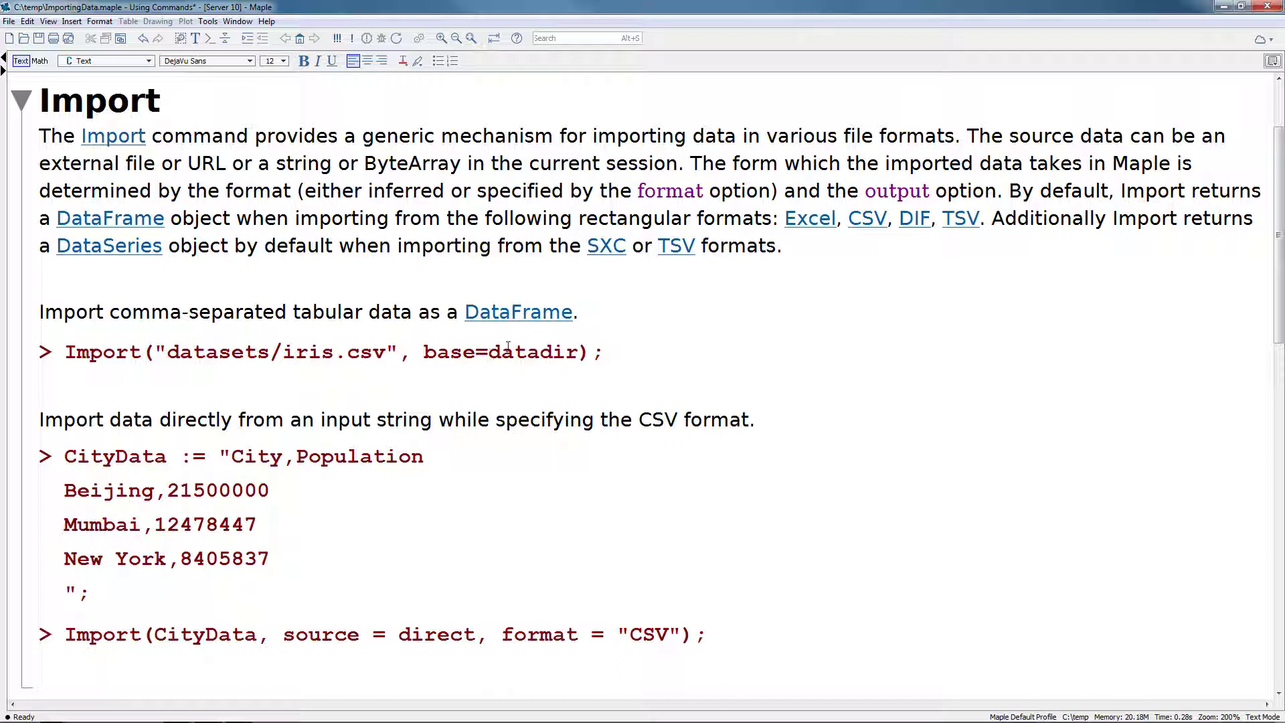
- Import datasets/iris.csv as a DataFrame
left_click(604, 352)
key("Return")
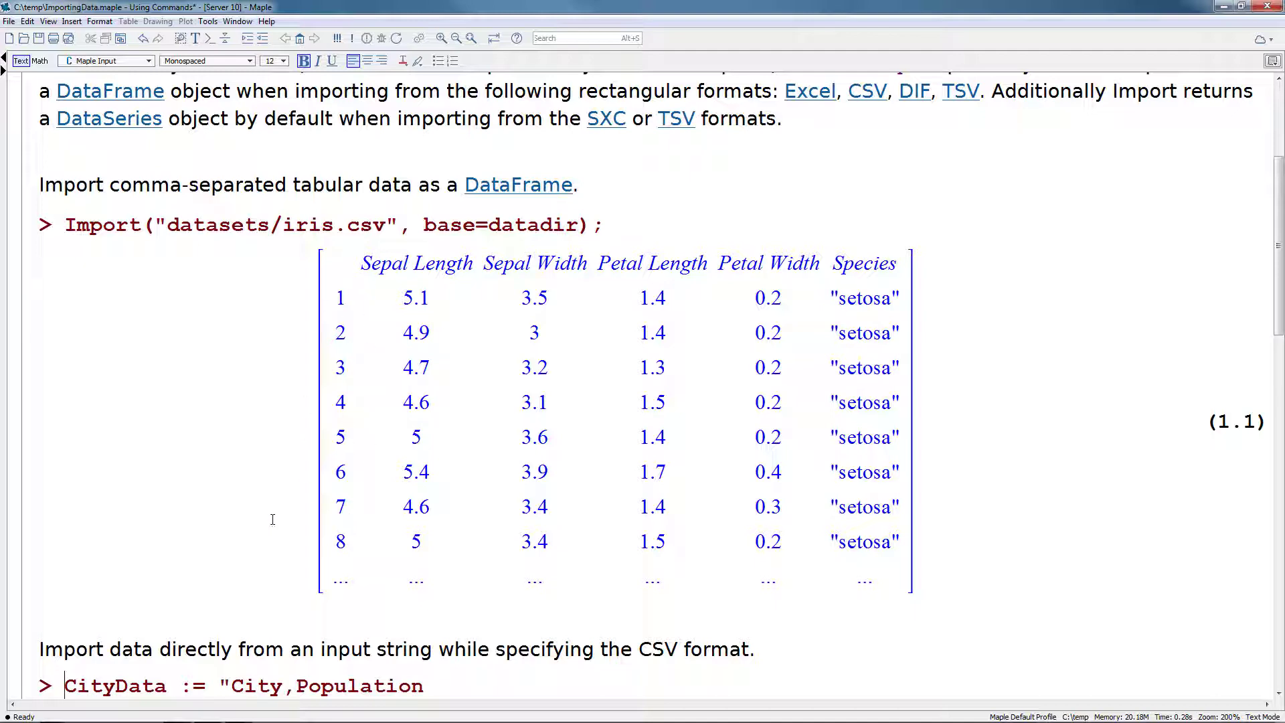
scroll(273, 519, "down", 3)
scroll(272, 519, "down", 6)
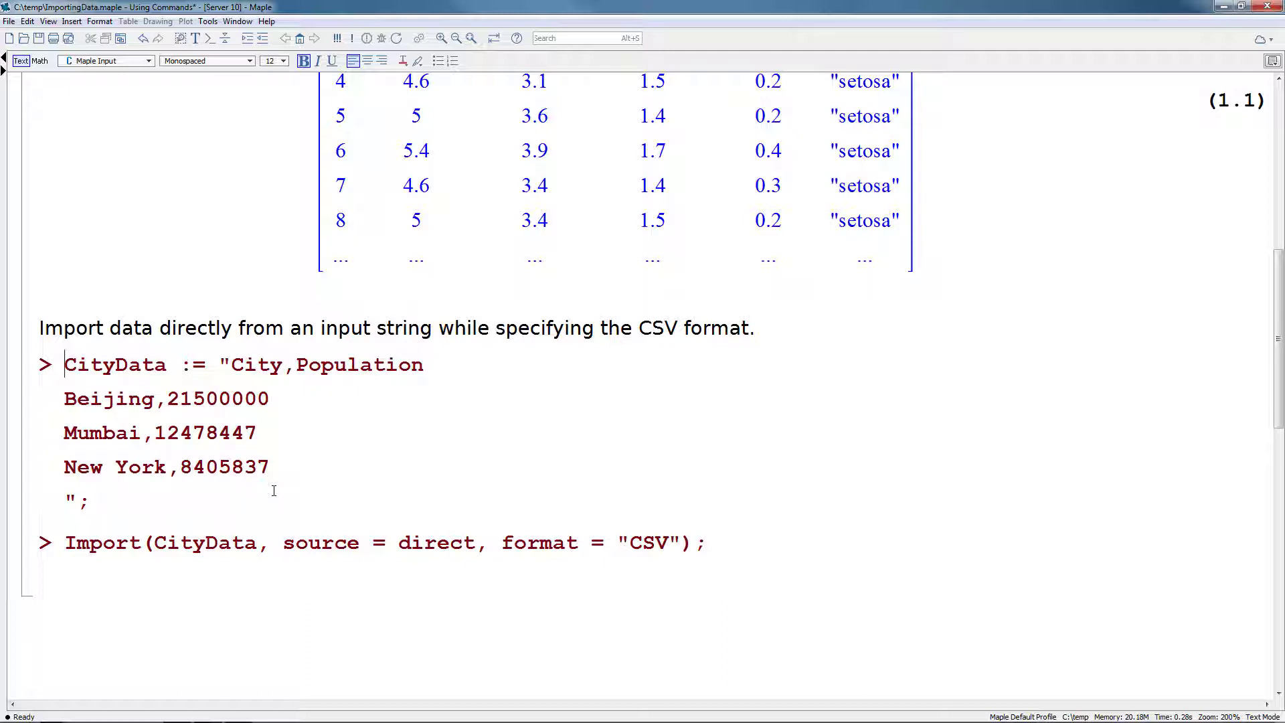
- Define the CityData string and import it as a Beijing/Mumbai/New York Population table
key("Return")
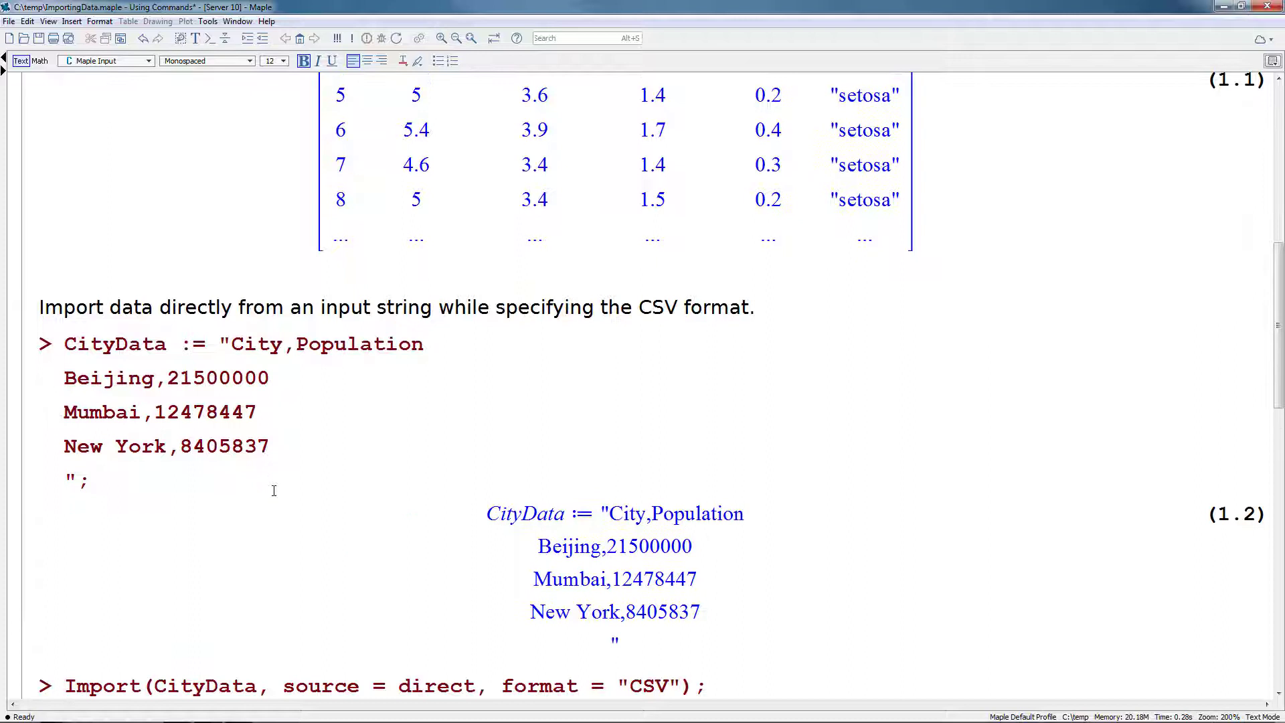
scroll(361, 438, "down", 1)
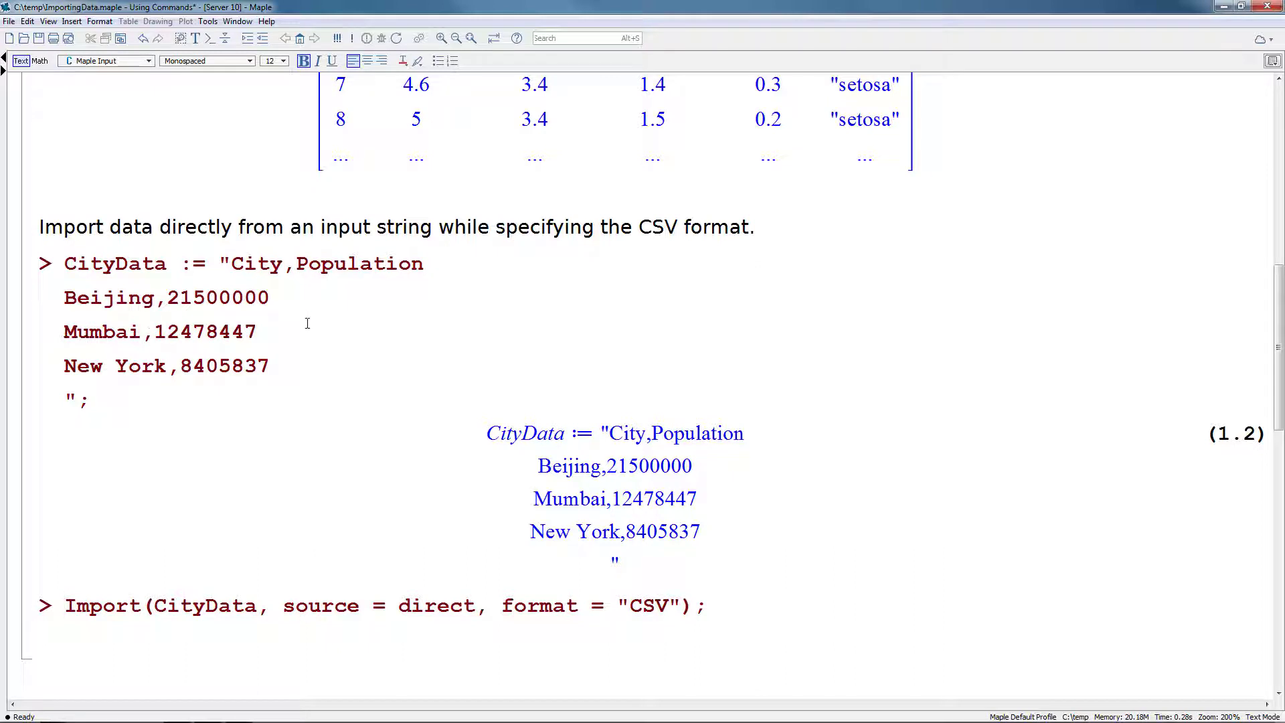
scroll(362, 333, "down", 2)
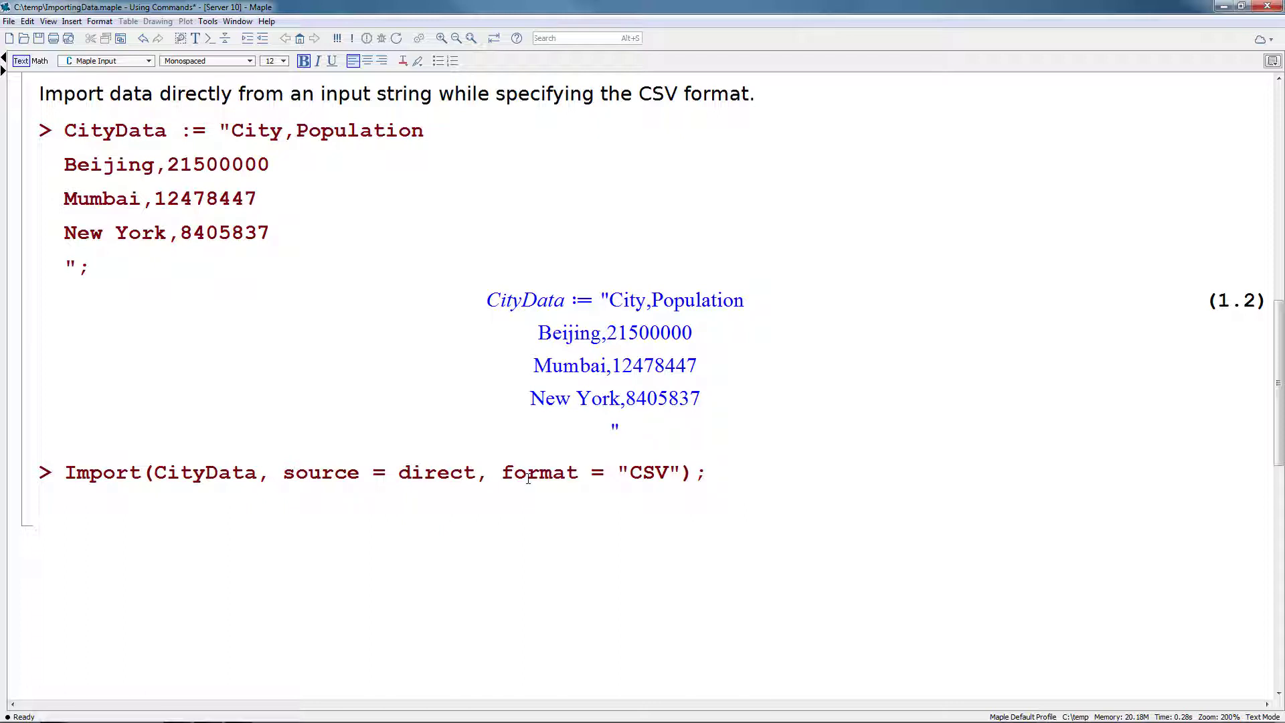
key("Return")
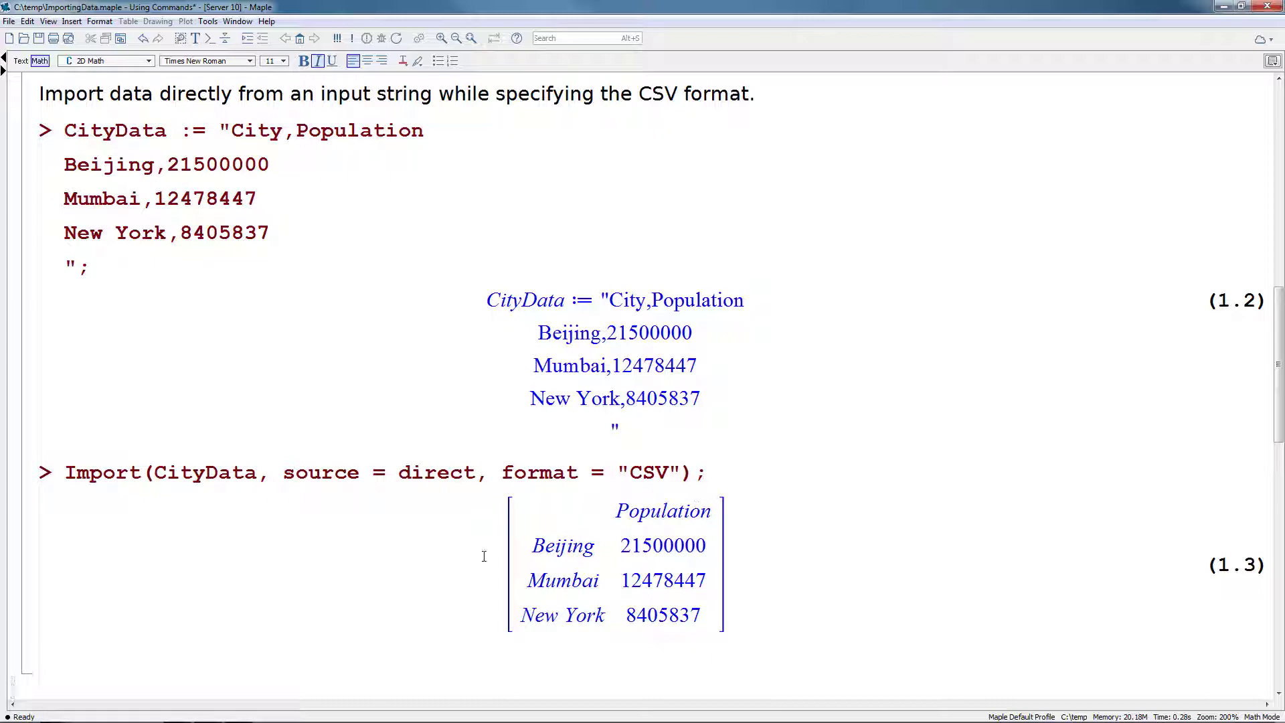
key("Page_Down")
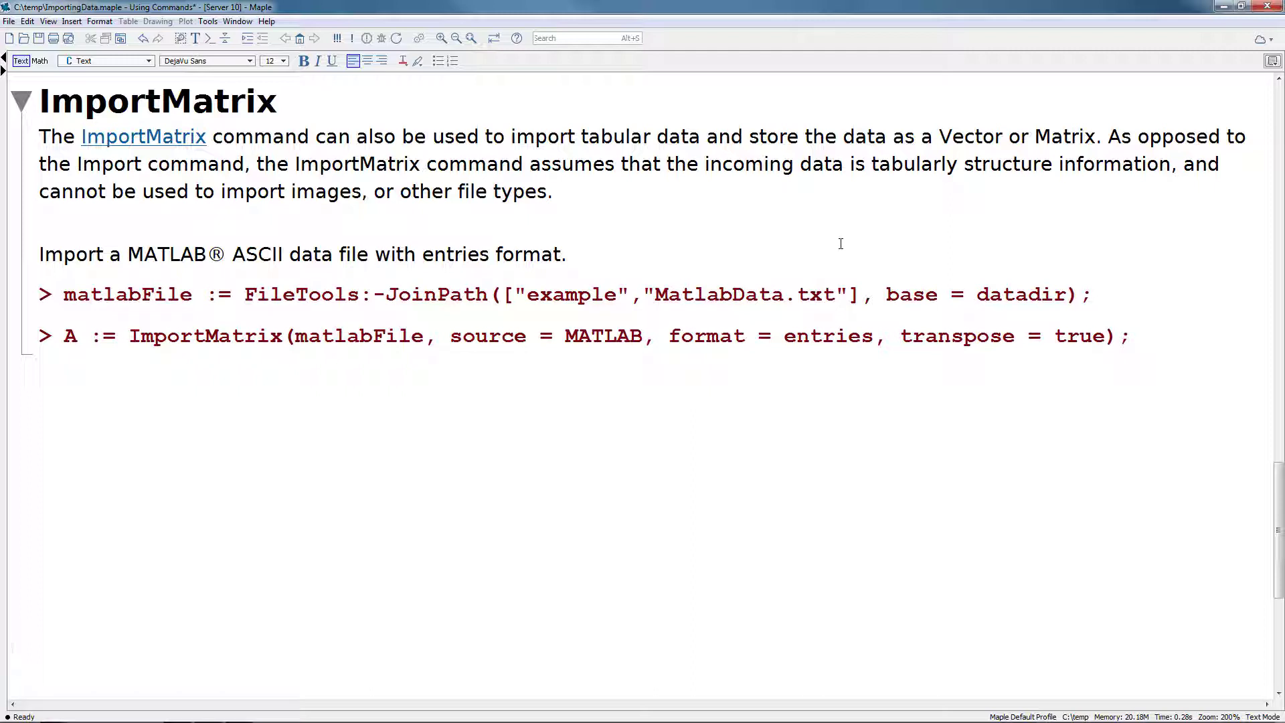
- Set matlabFile to the MatlabData.txt path and import it as 525 x 350 sparse Matrix A
left_click(861, 295)
key("Return")
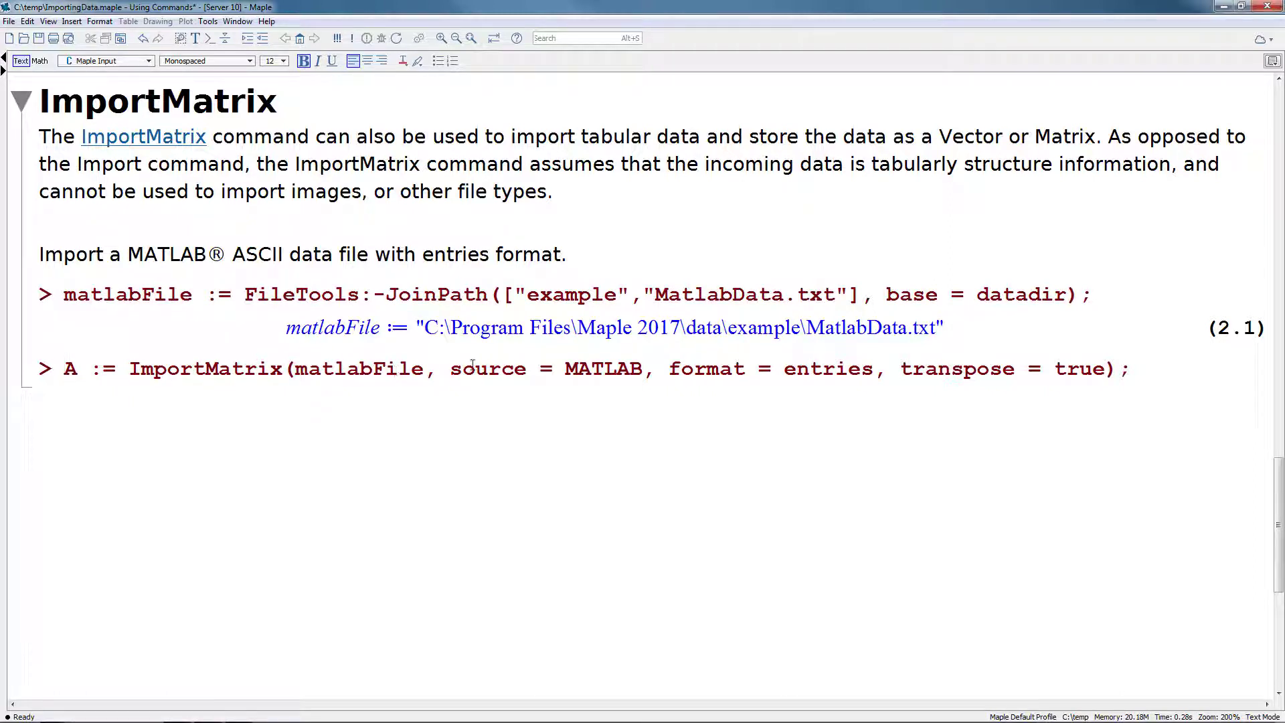
left_click(452, 369)
key("Return")
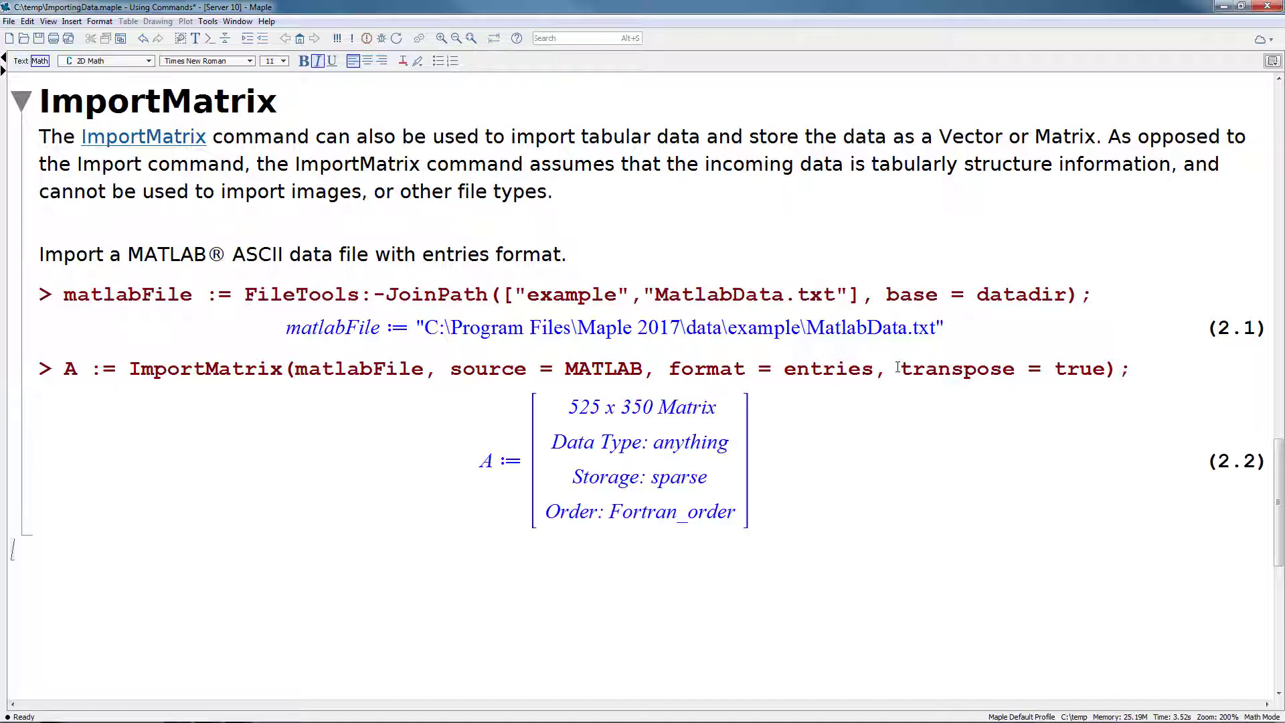
left_click(546, 401)
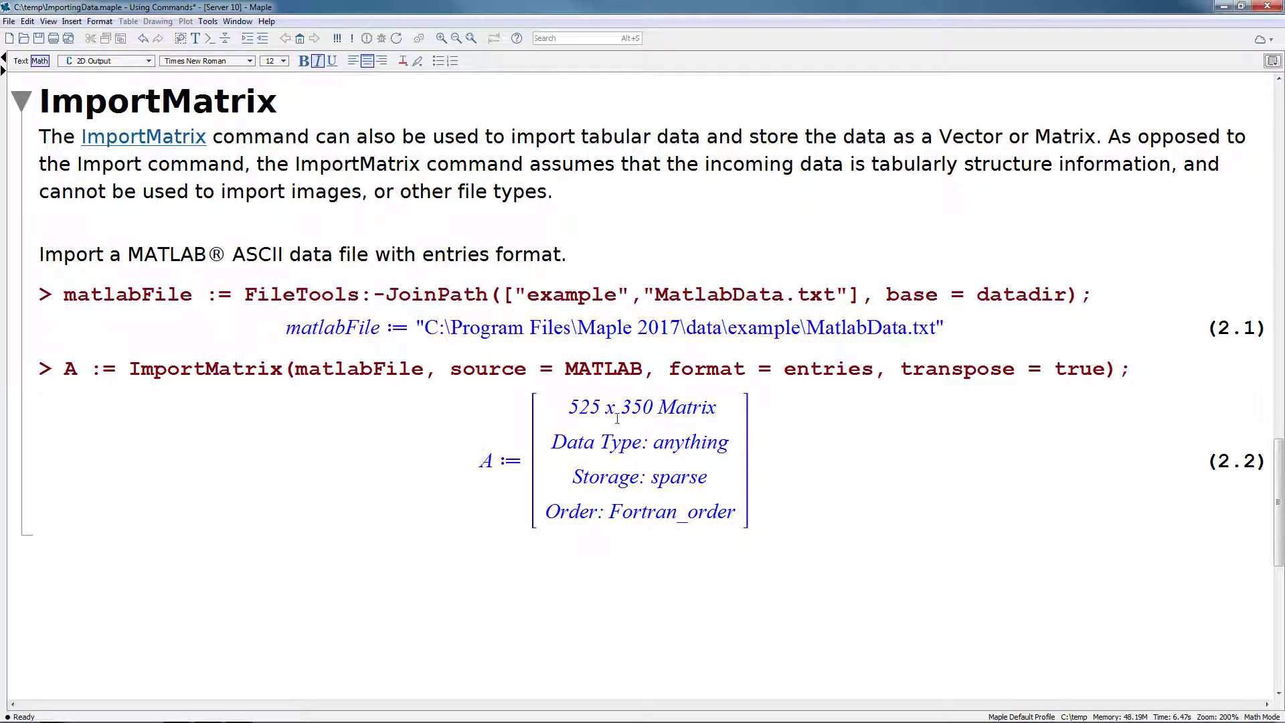
- Browse the entries of the 525 x 350 Matrix, then close the browser
double_click(644, 410)
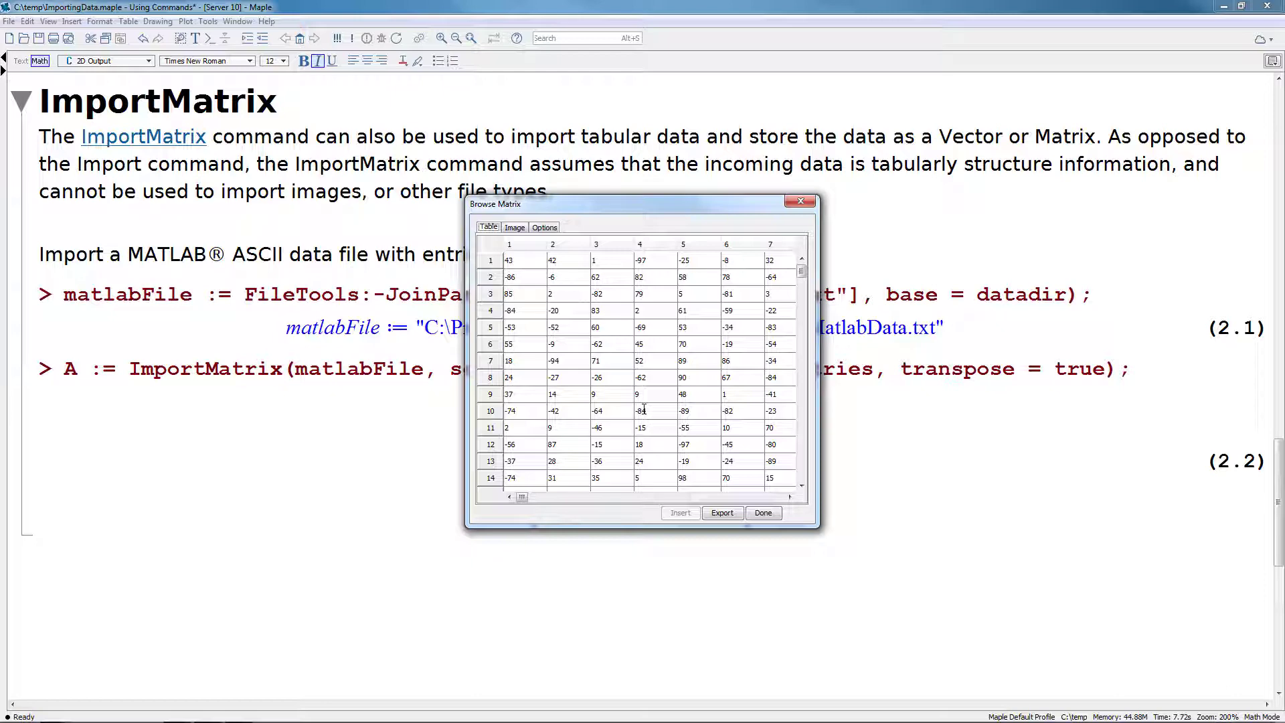
left_click(763, 513)
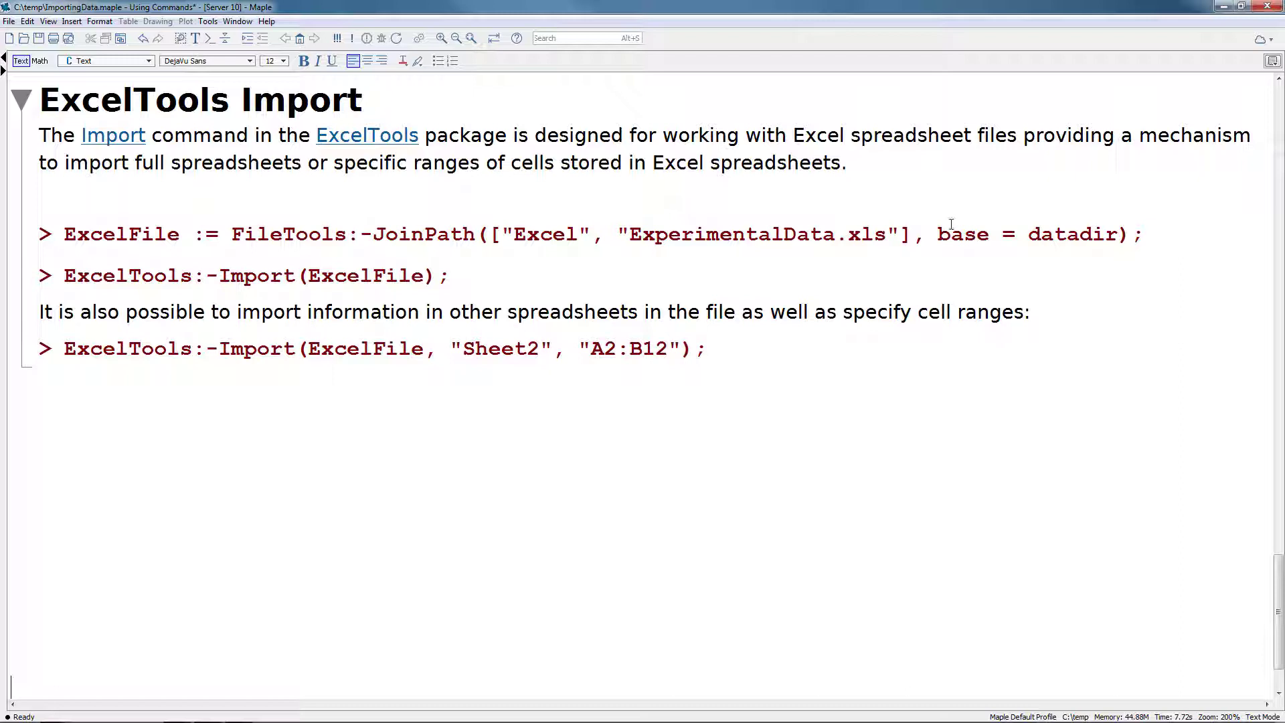
- Import ExperimentalData.xls whole as a 12 x 7 Matrix and browse its entries
left_click(1153, 234)
key("Return")
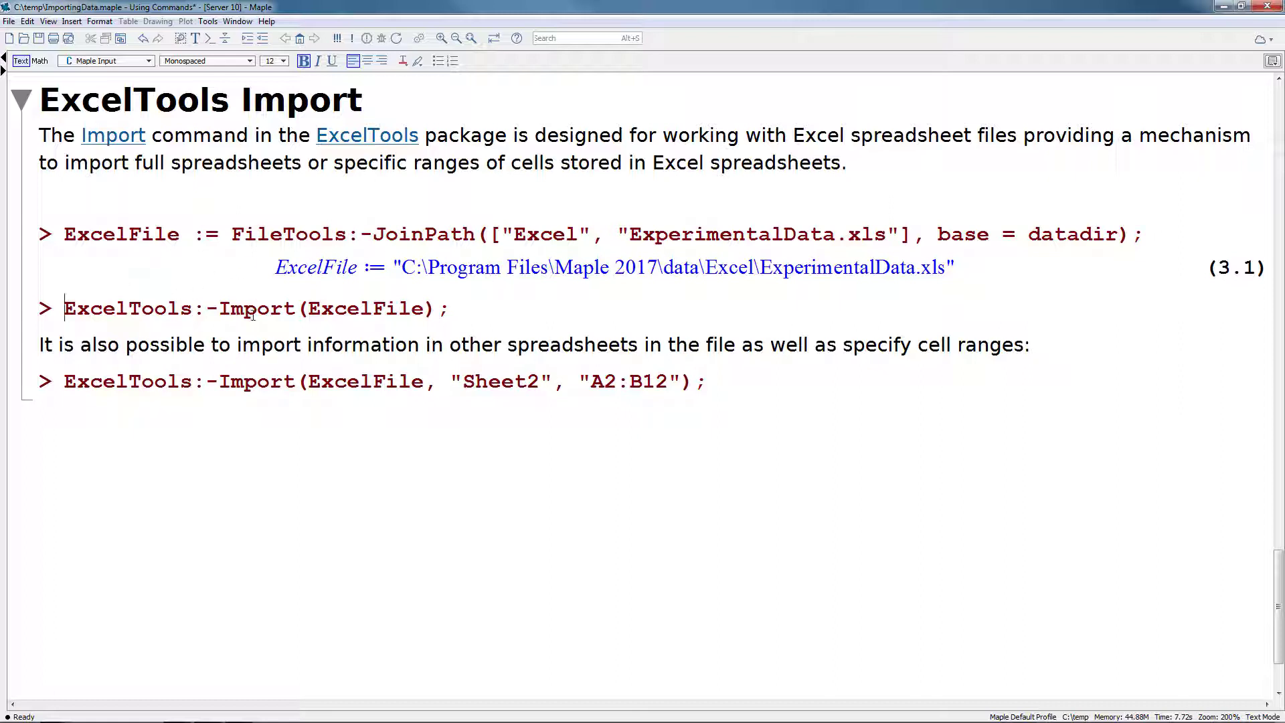
left_click(450, 308)
key("Return")
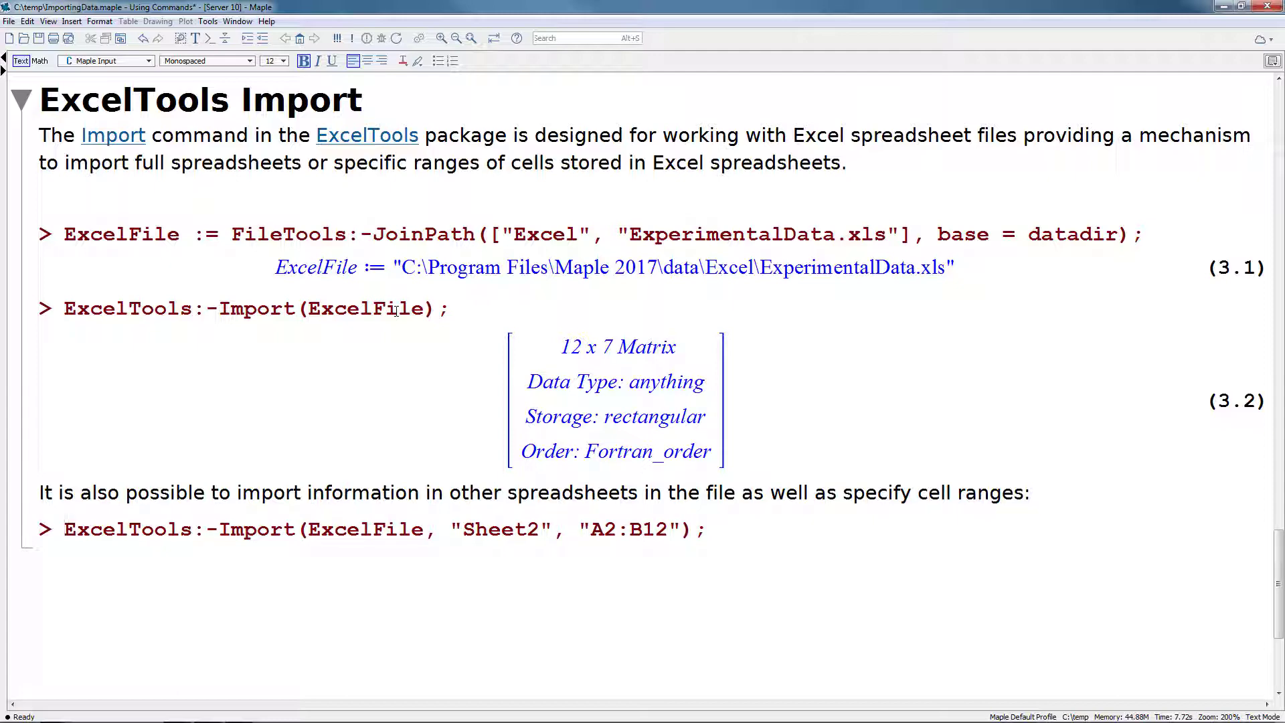
double_click(594, 345)
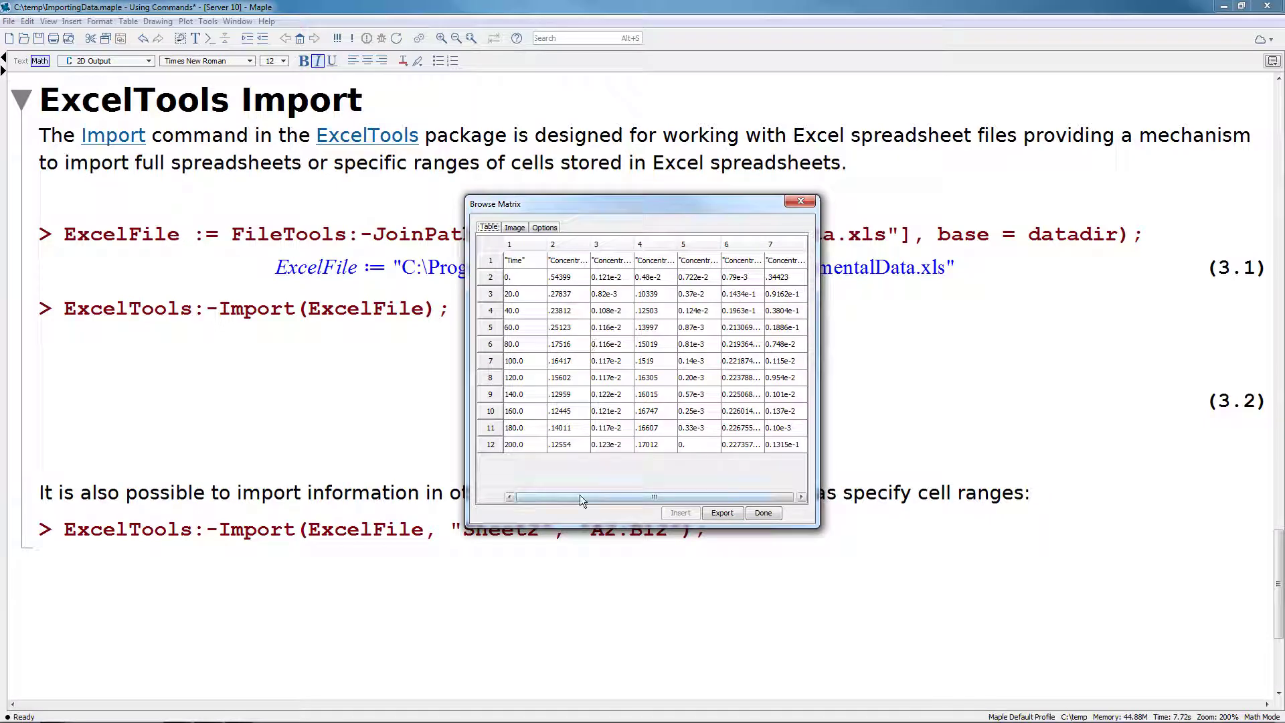
left_click(762, 514)
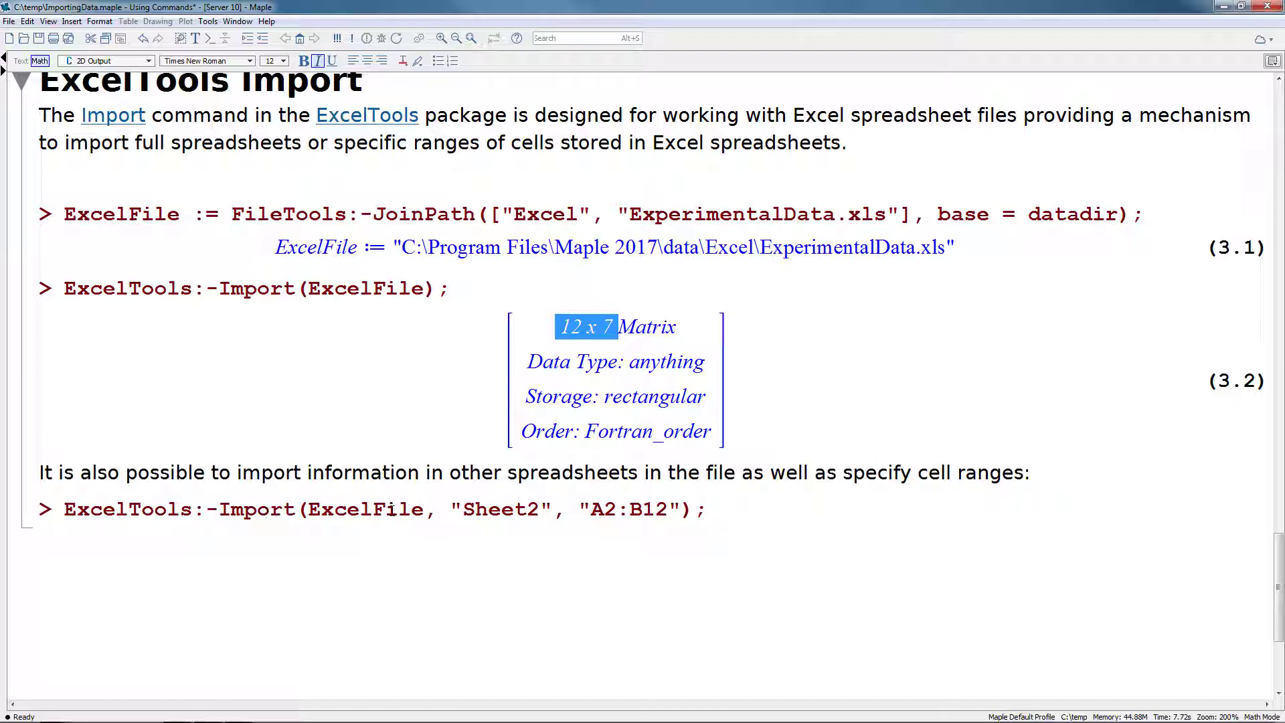
- Import Sheet2 range A2:B12 as an 11 x 2 Matrix and browse its entries
left_click_drag(453, 509, 678, 509)
left_click(551, 509)
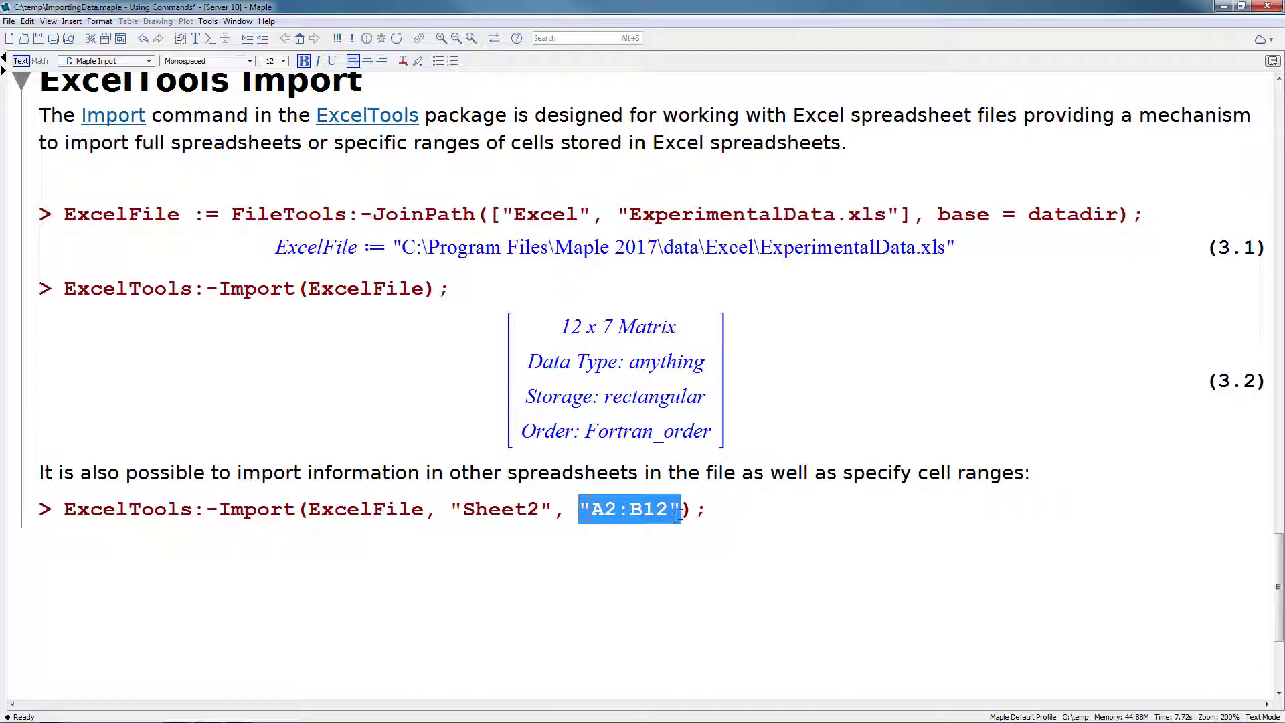
left_click(711, 510)
key("Return")
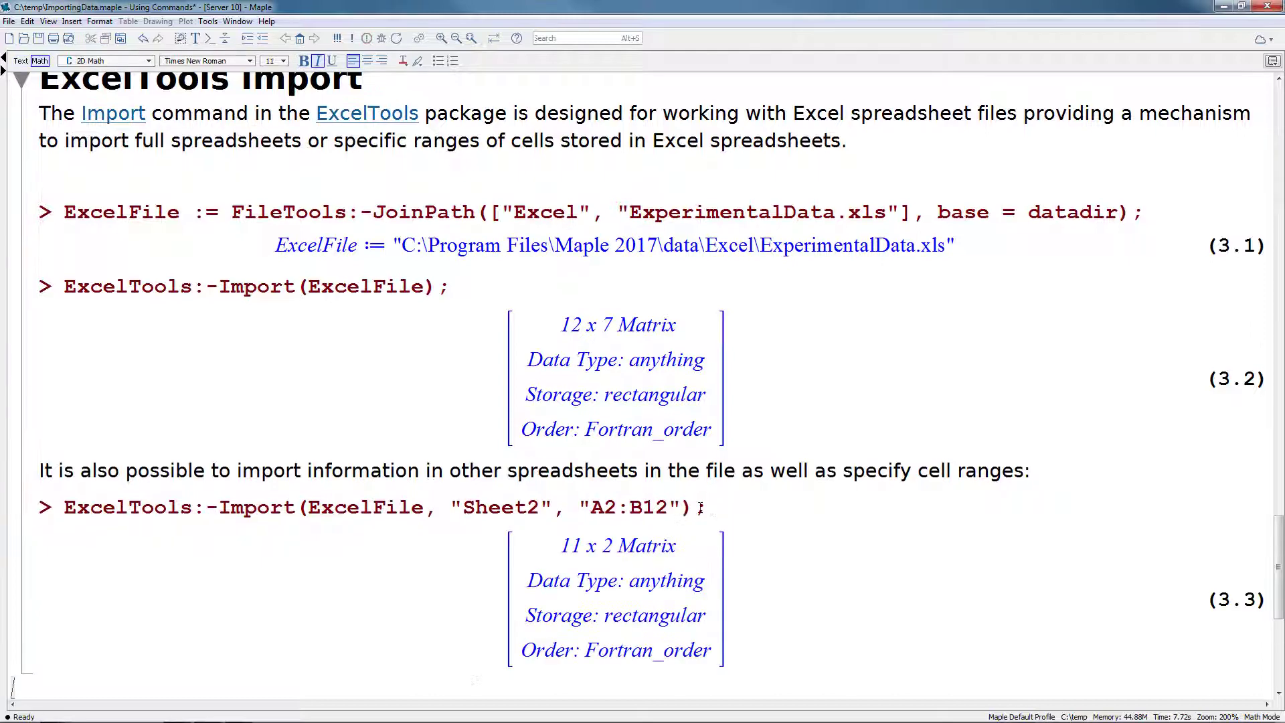
scroll(701, 506, "down", 1)
double_click(648, 467)
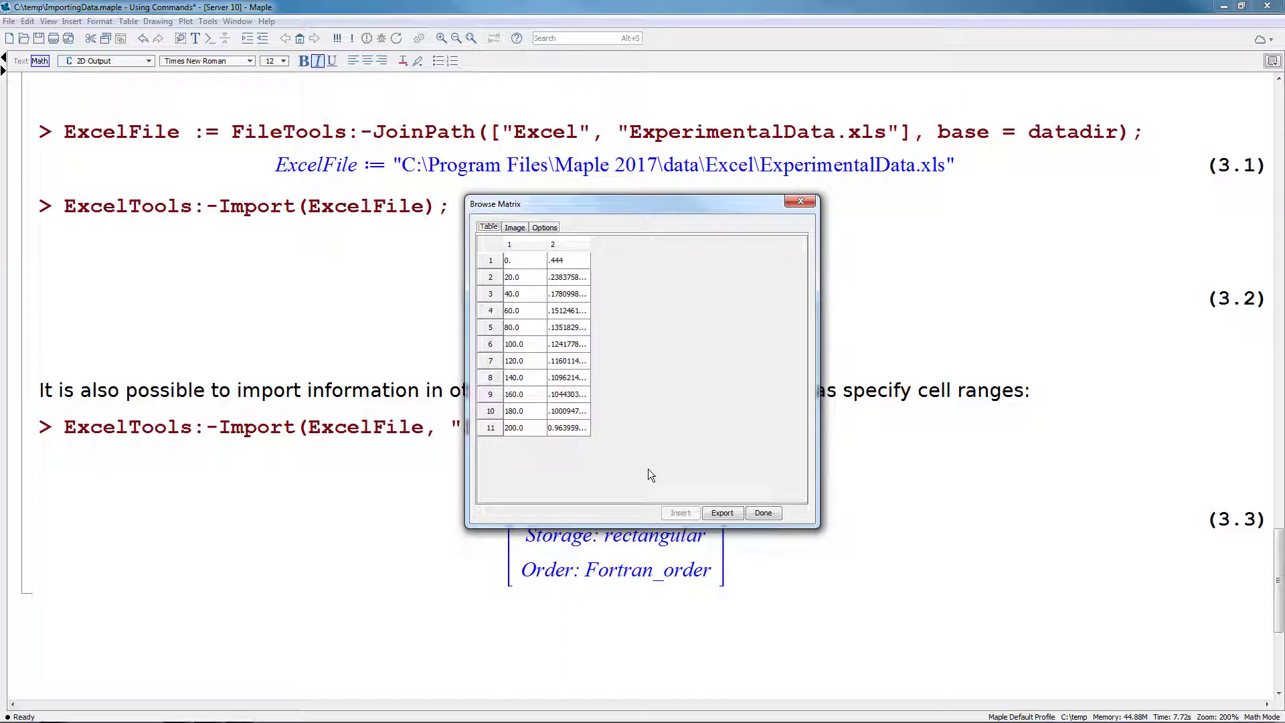
left_click(765, 512)
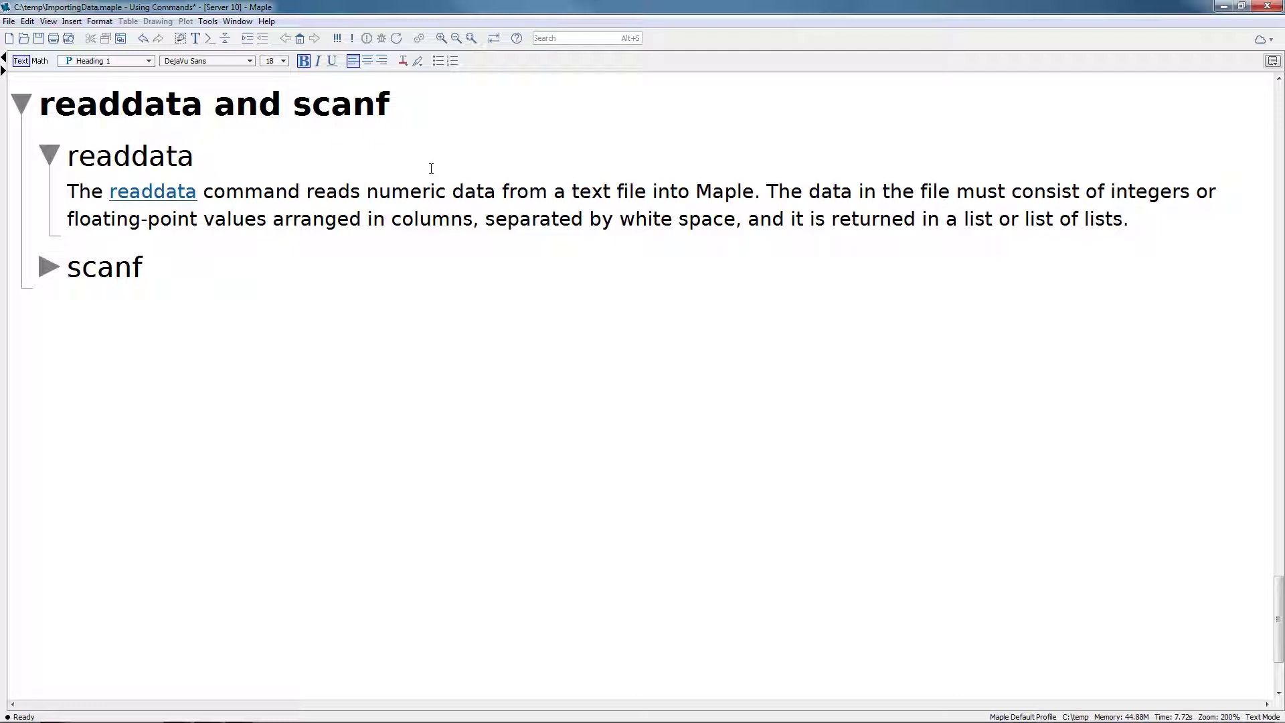
- Expand the scanf section and highlight the 892, 123 and floating-point parts of the sscanf string
left_click(50, 269)
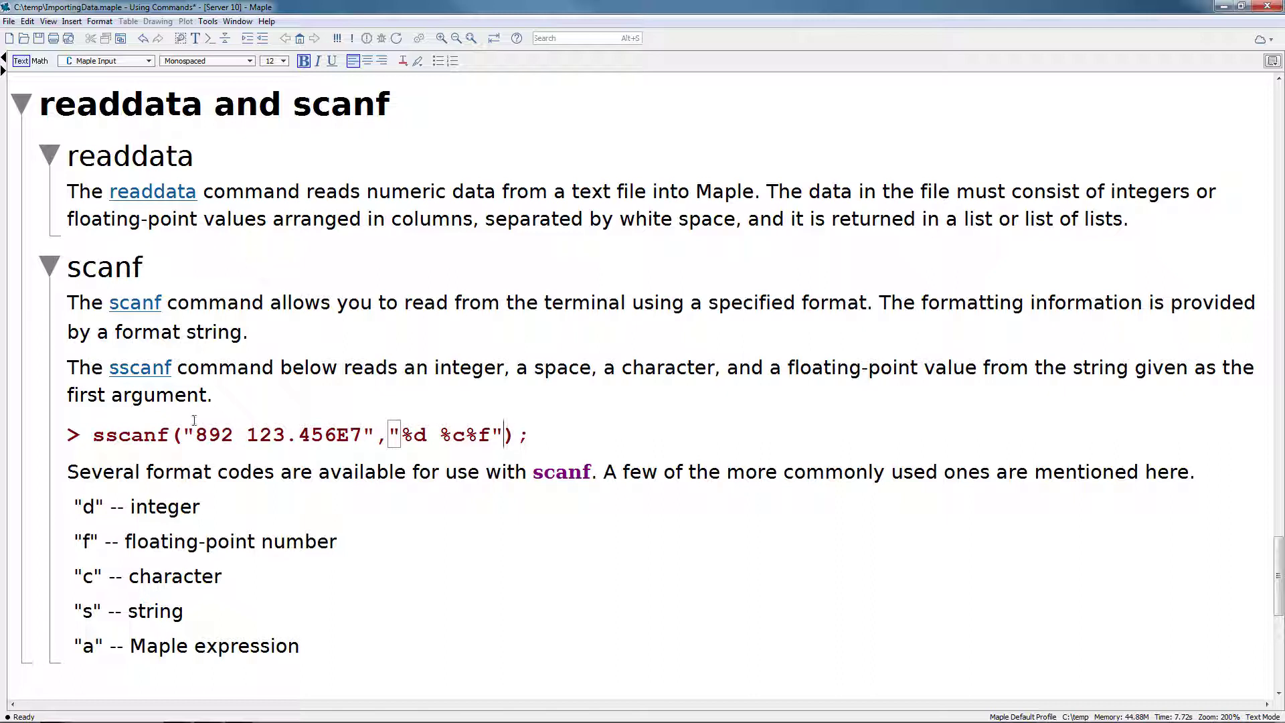
left_click_drag(194, 434, 362, 435)
left_click(236, 436)
left_click(245, 435)
left_click(362, 435)
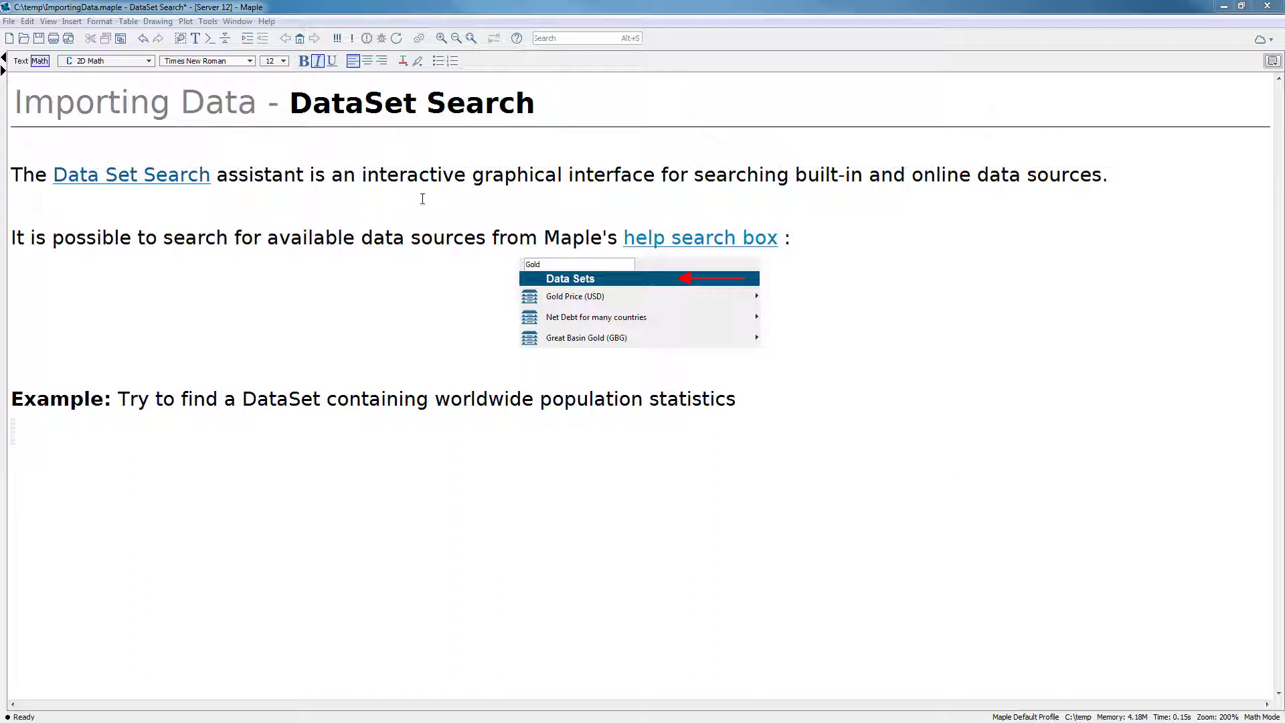
- Search the help for 'gold', look over the Data Sets results, then dismiss them
left_click(559, 41)
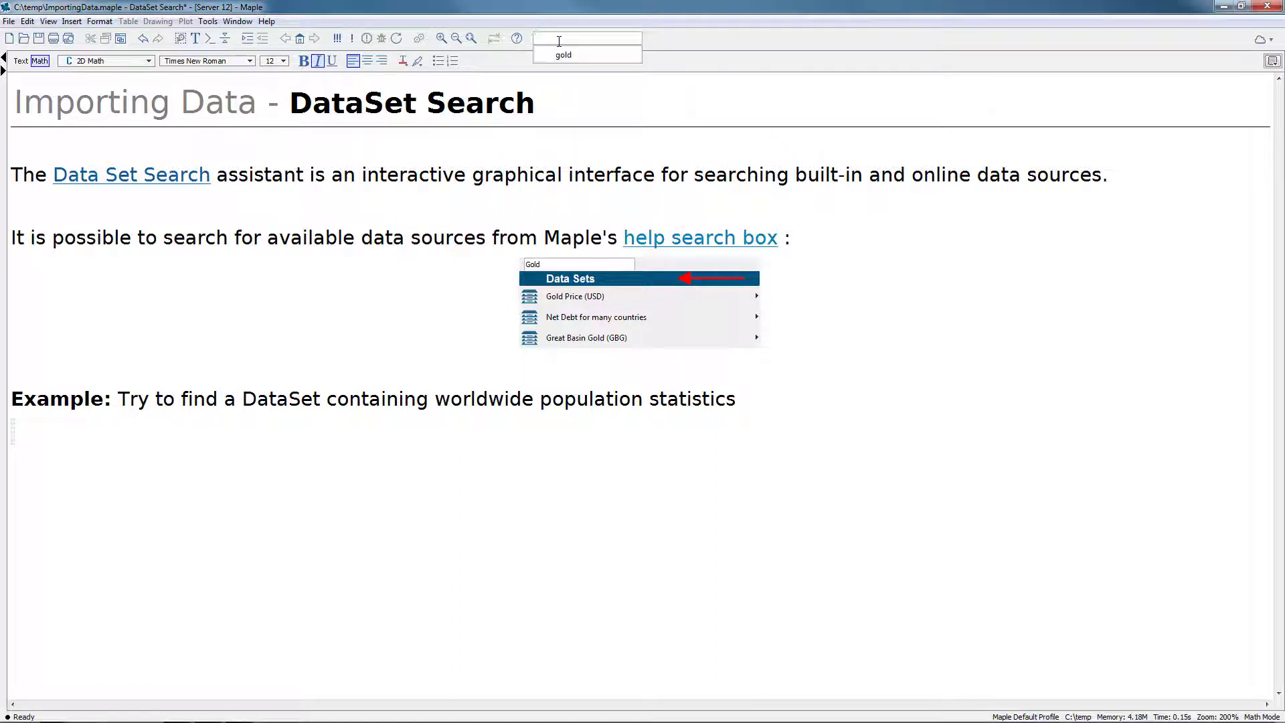
type("gold")
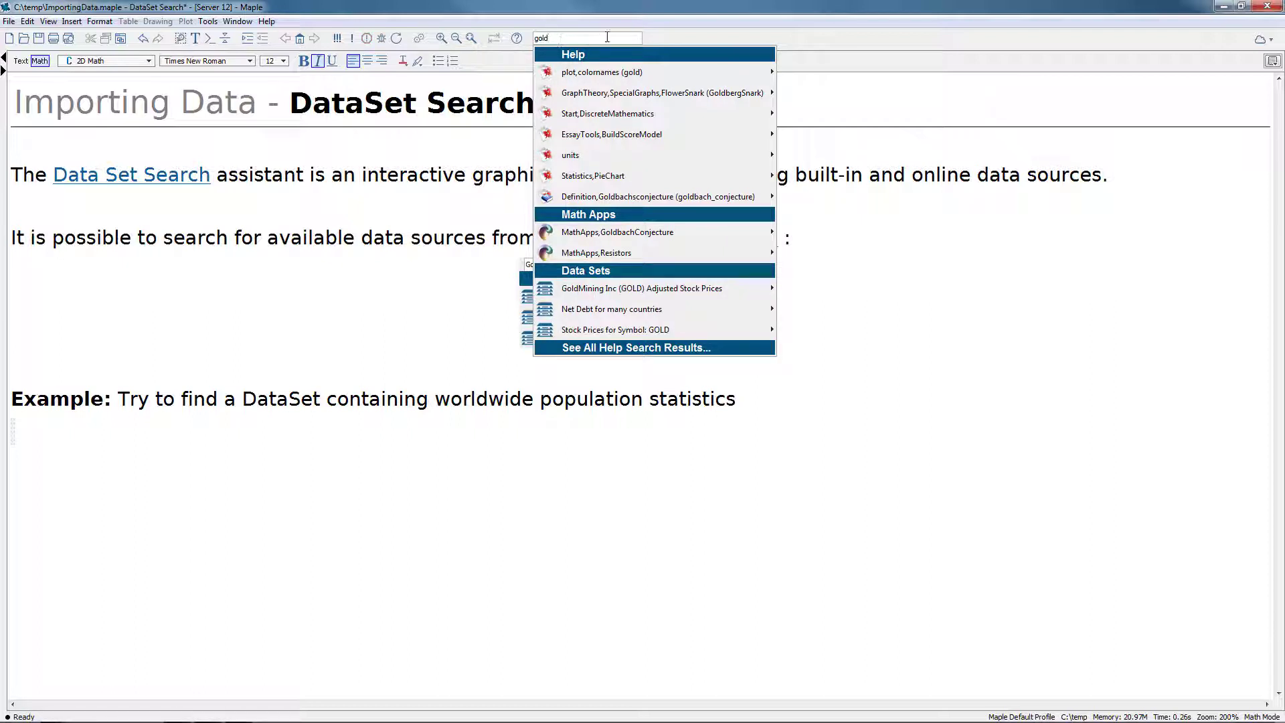
mouse_move(651, 293)
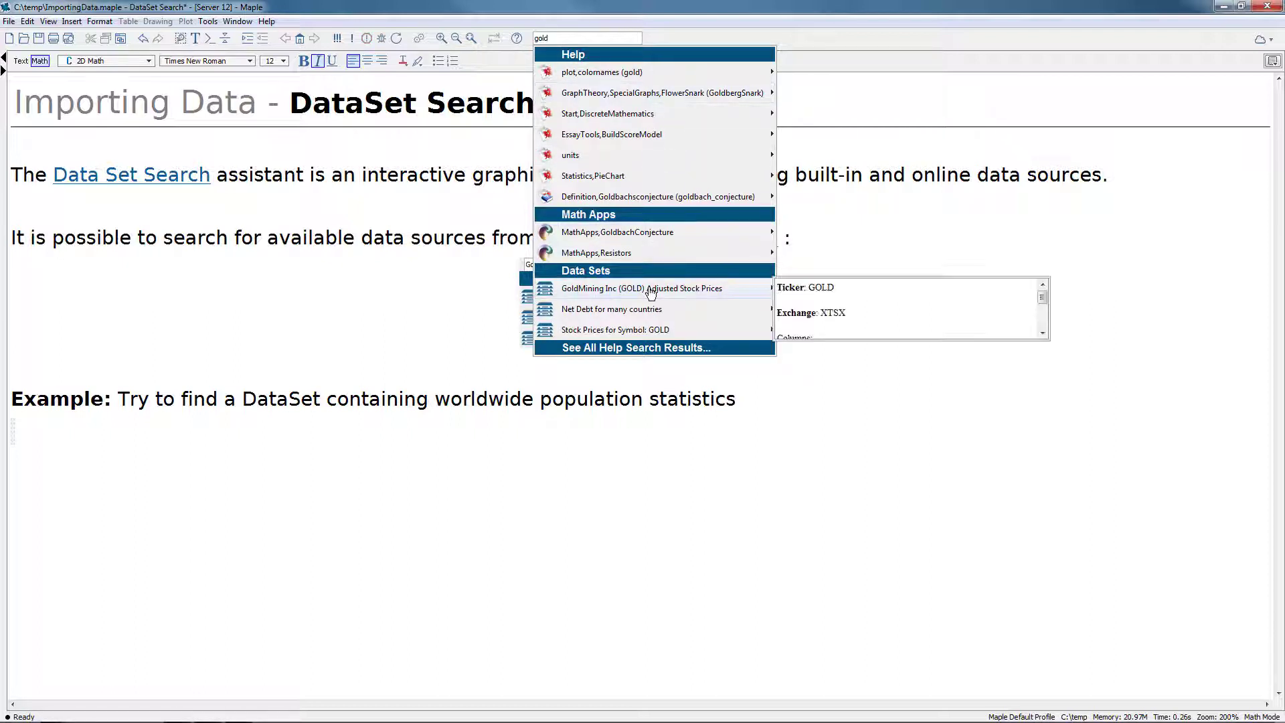
mouse_move(650, 314)
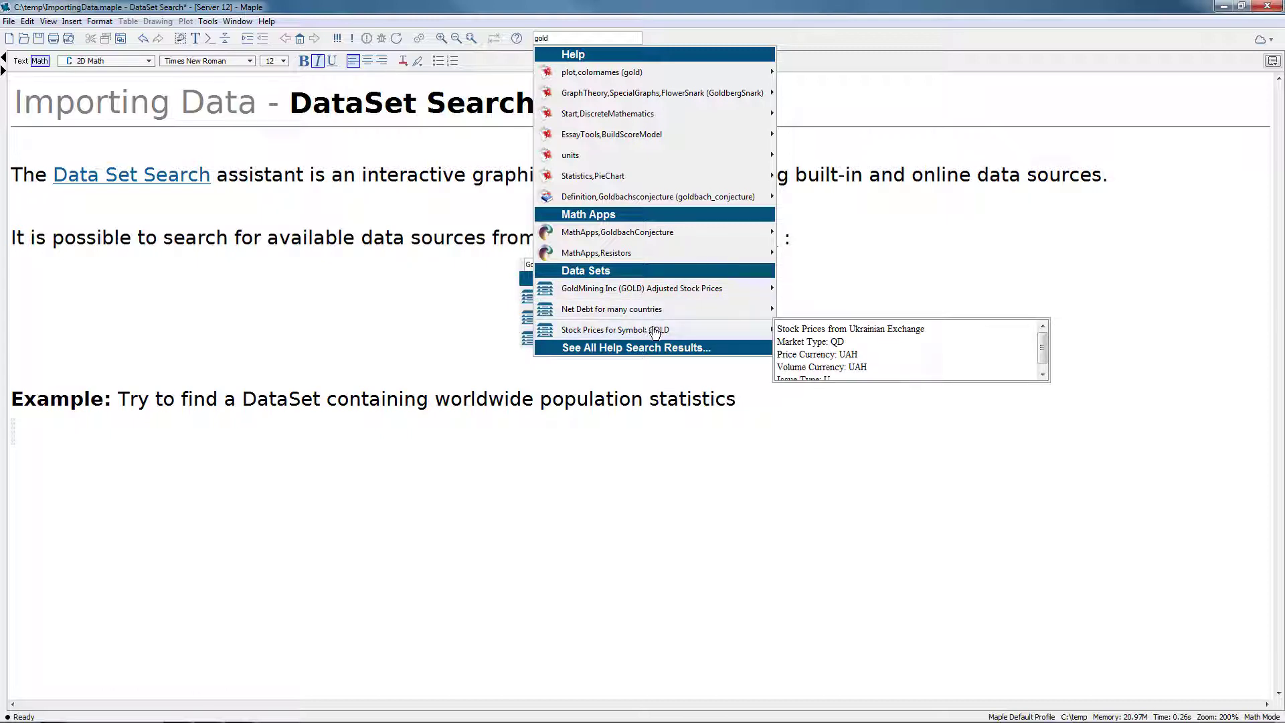
left_click(480, 441)
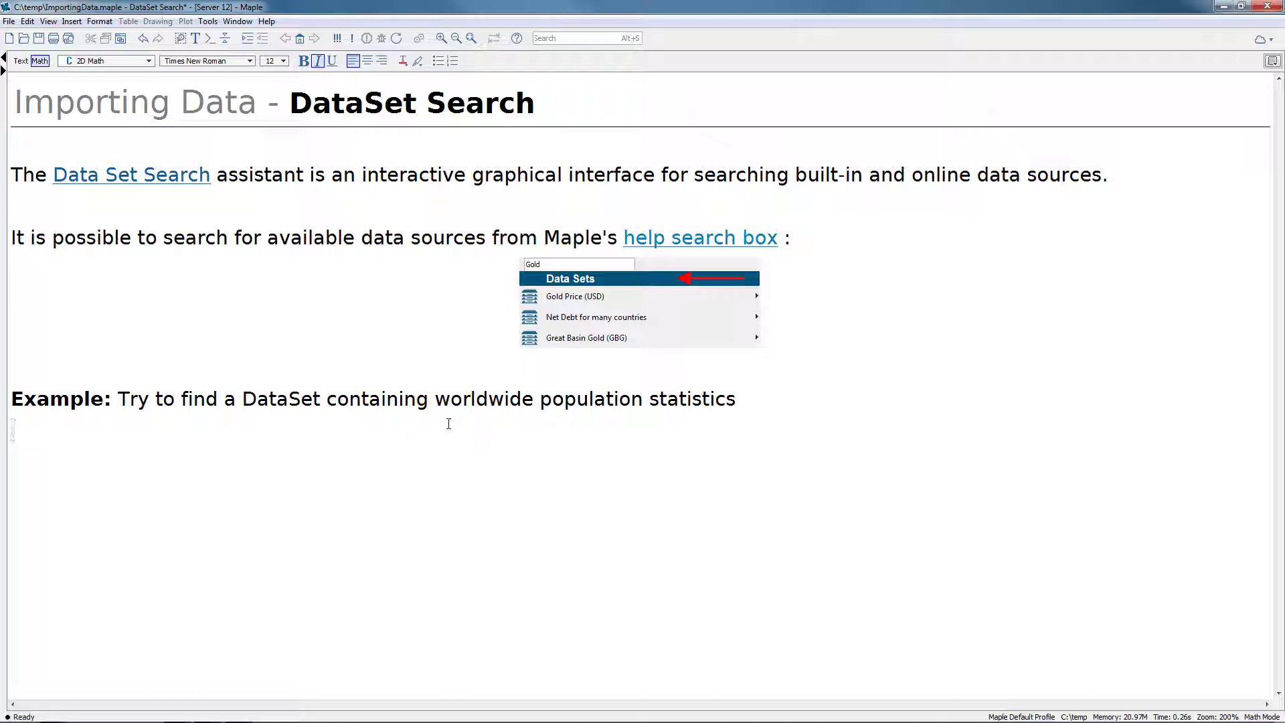
left_click(208, 22)
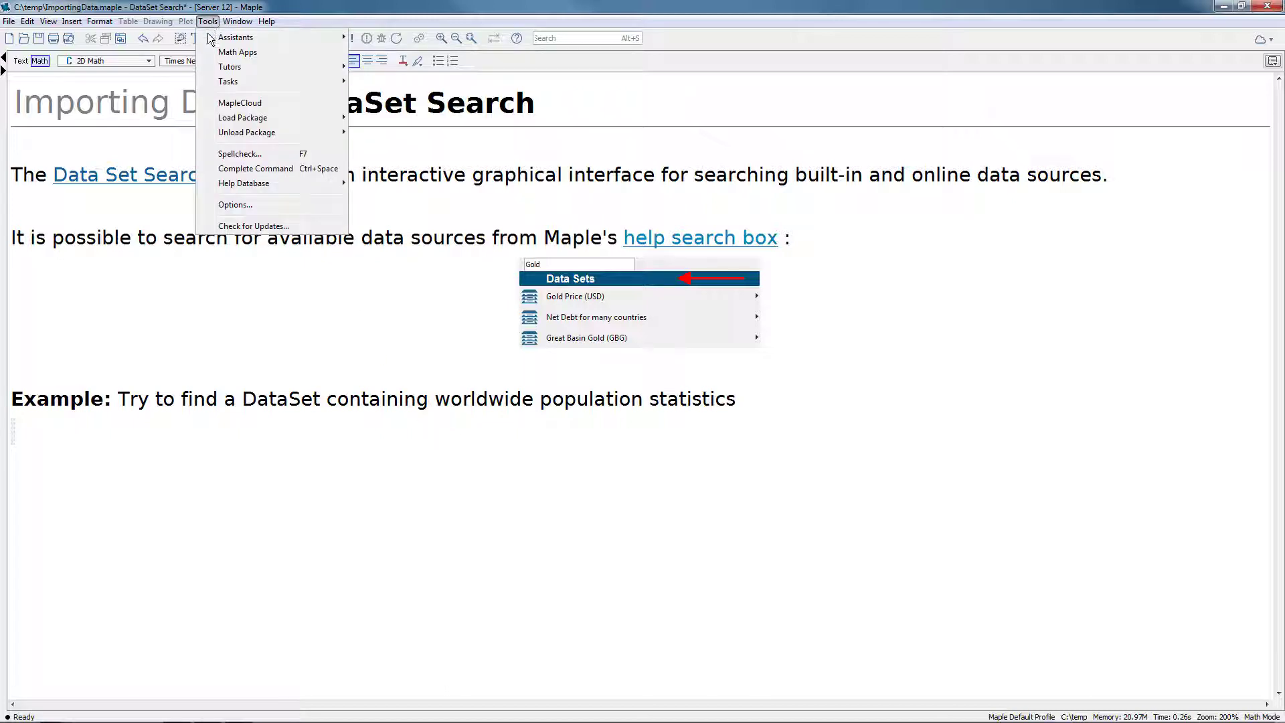
- Insert a Data Set Search assistant and search for 'world population'
mouse_move(213, 38)
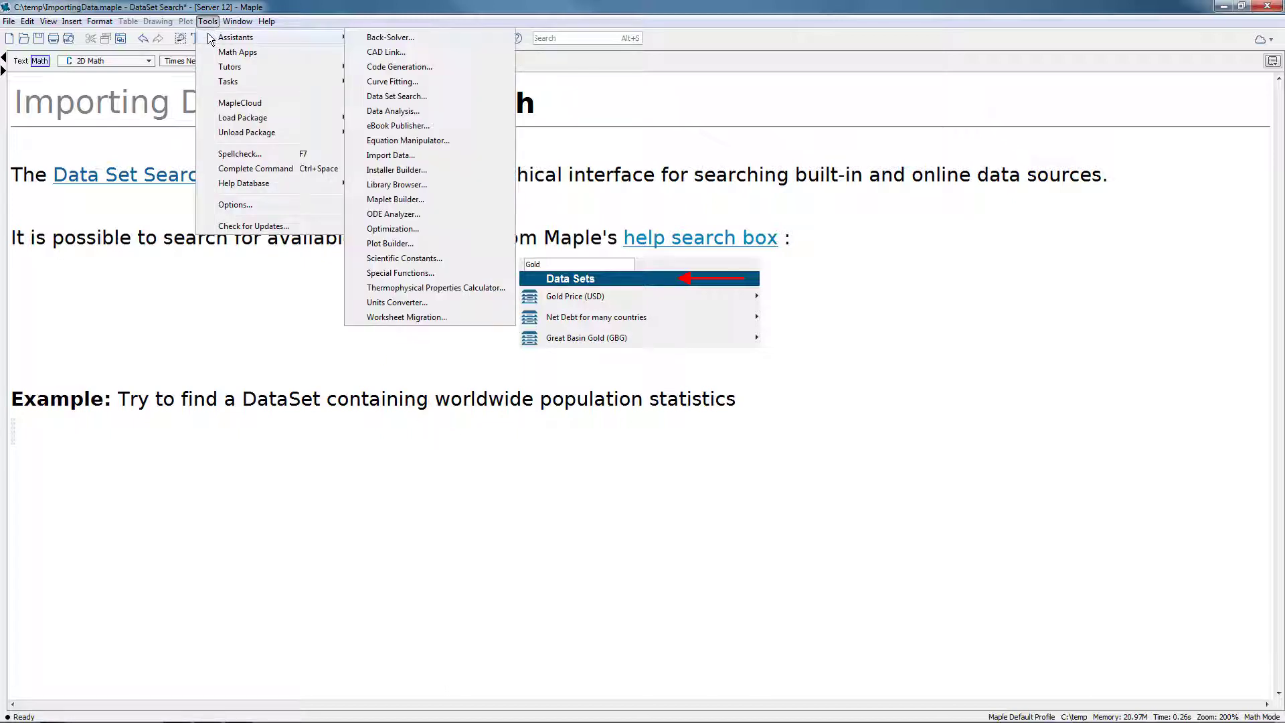
left_click(424, 99)
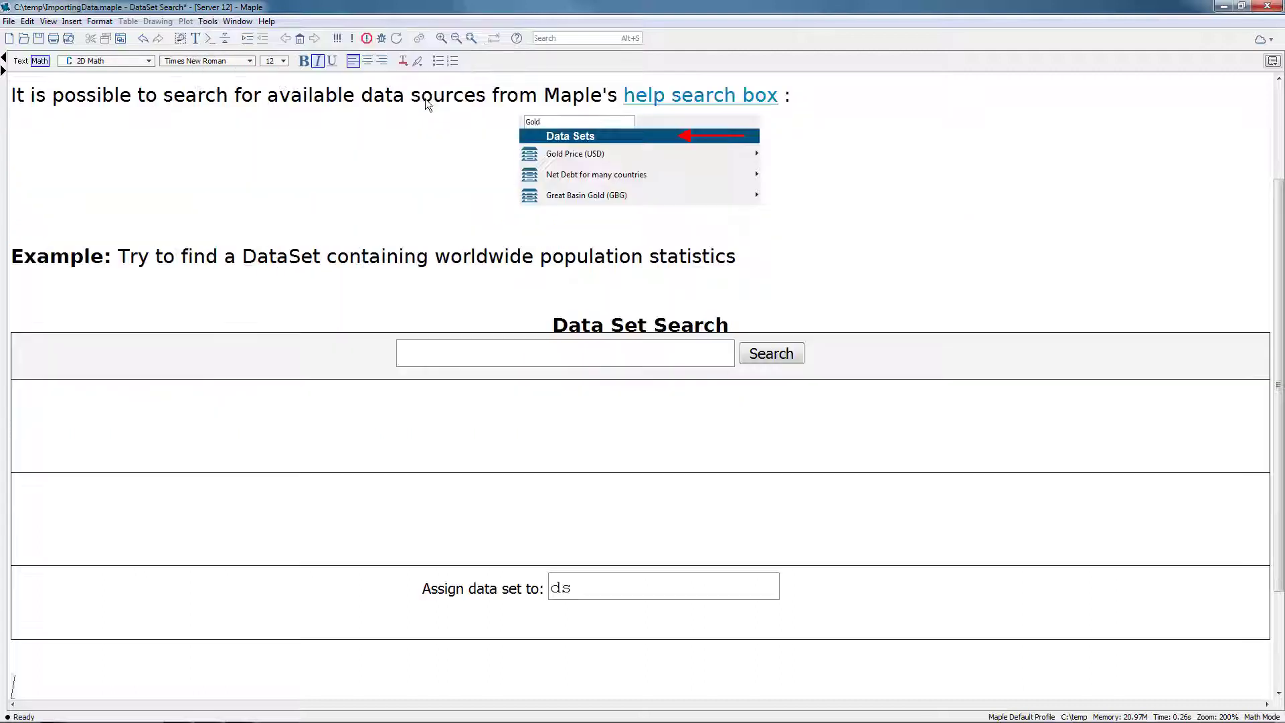
left_click(448, 356)
type("w")
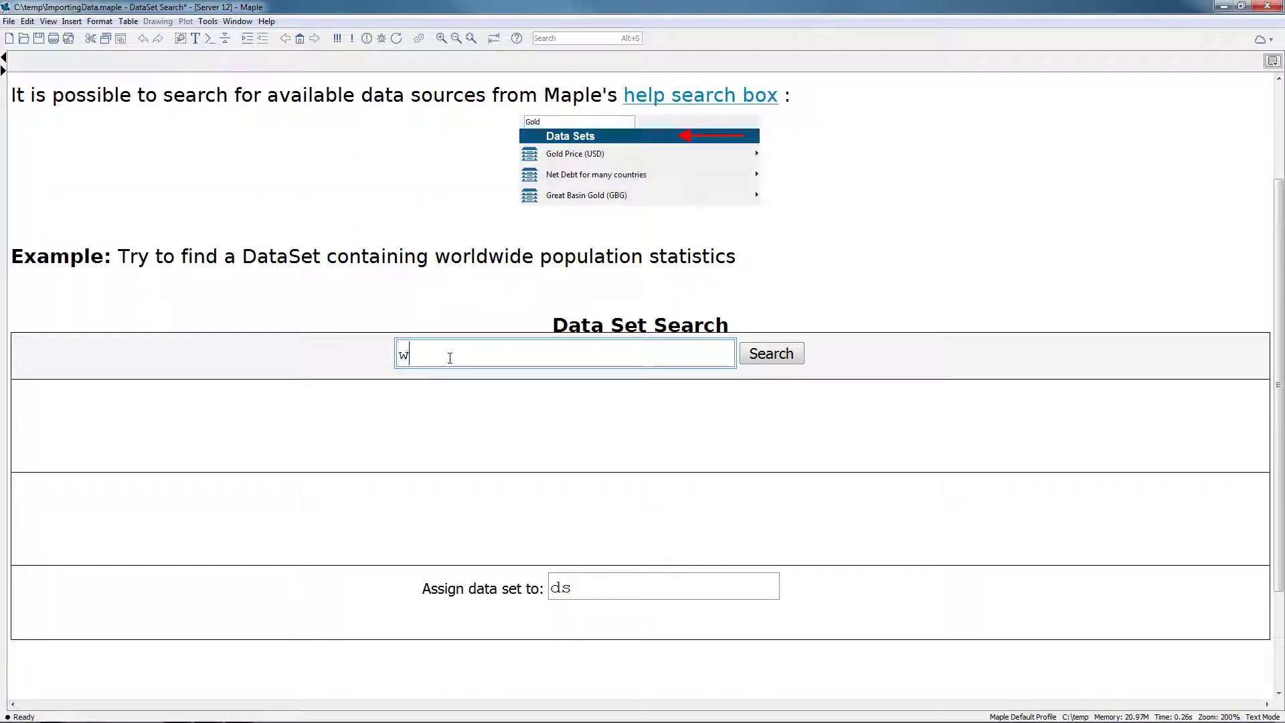
type("orld population")
left_click(760, 360)
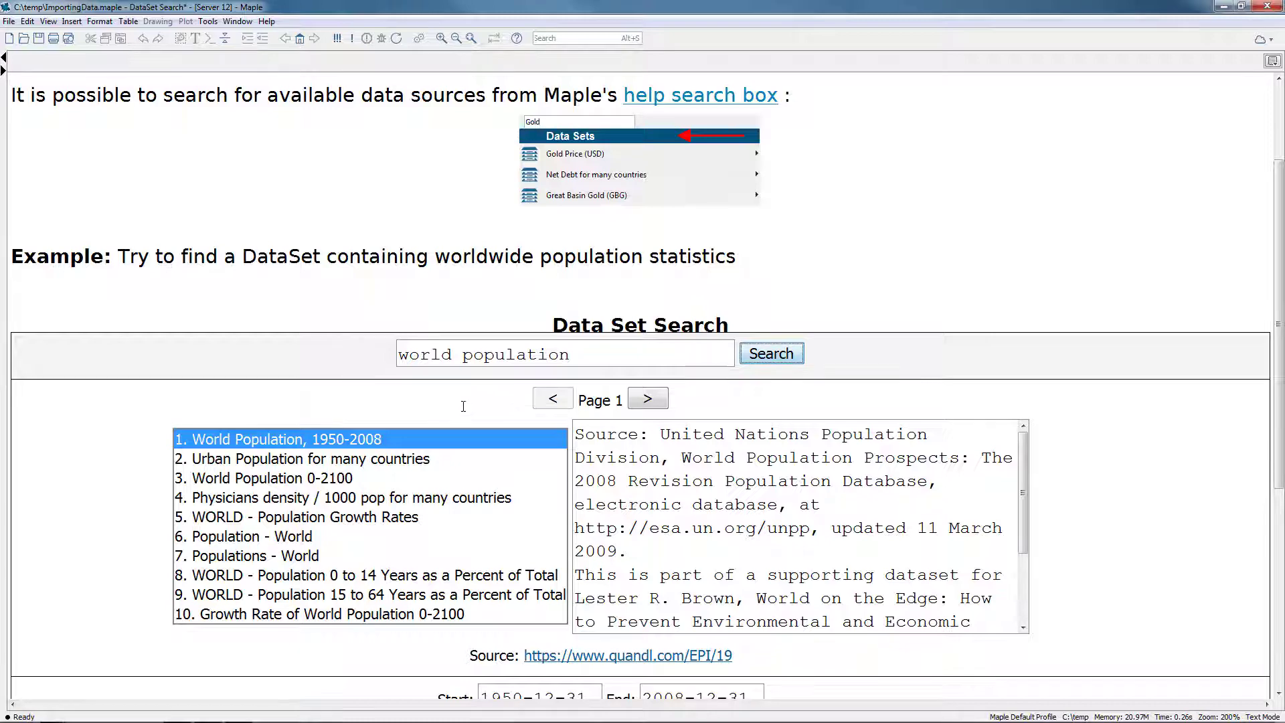
- Preview several results and choose WORLD - Population Growth Rates for ds
scroll(459, 407, "down", 3)
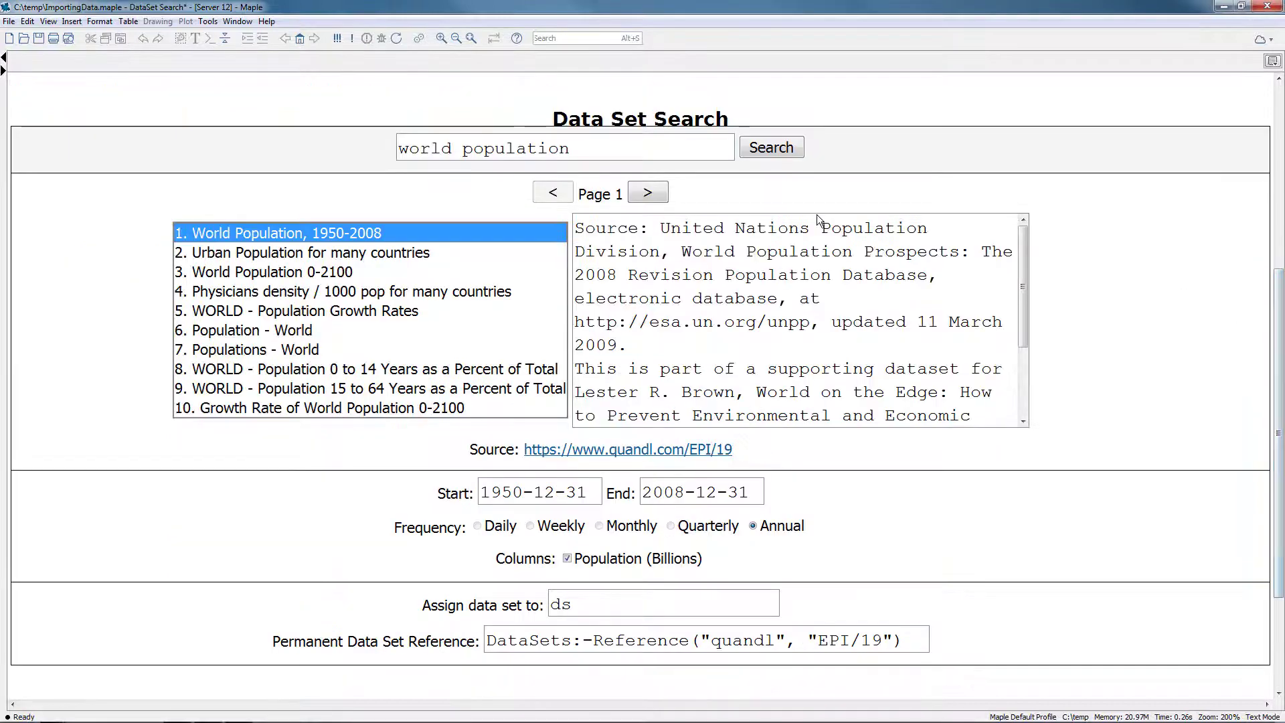
left_click(254, 251)
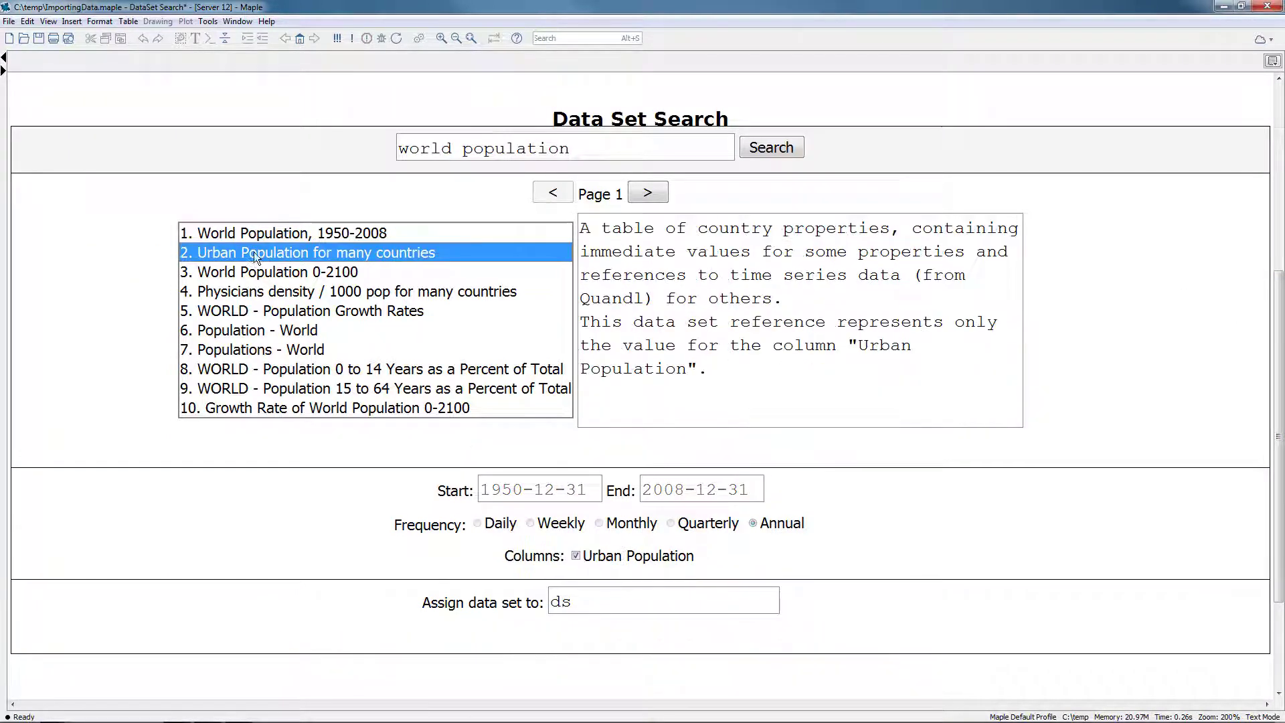
left_click(259, 271)
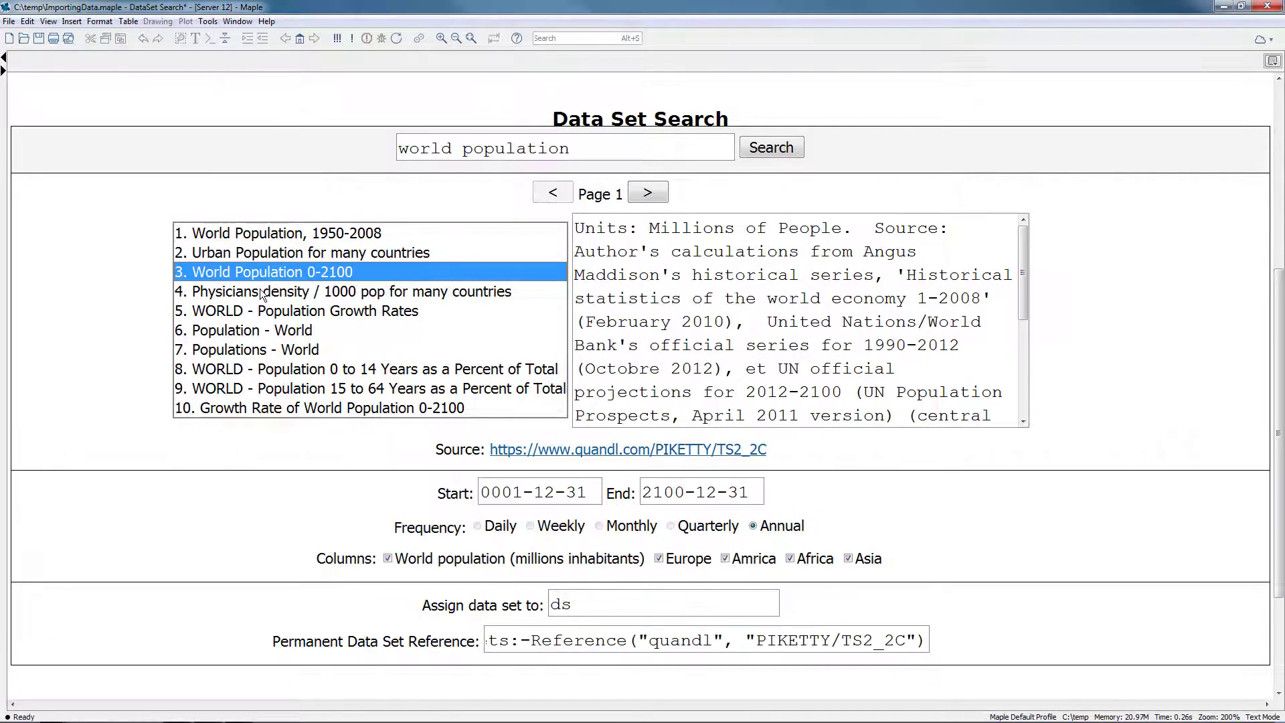
left_click(259, 292)
left_click(255, 310)
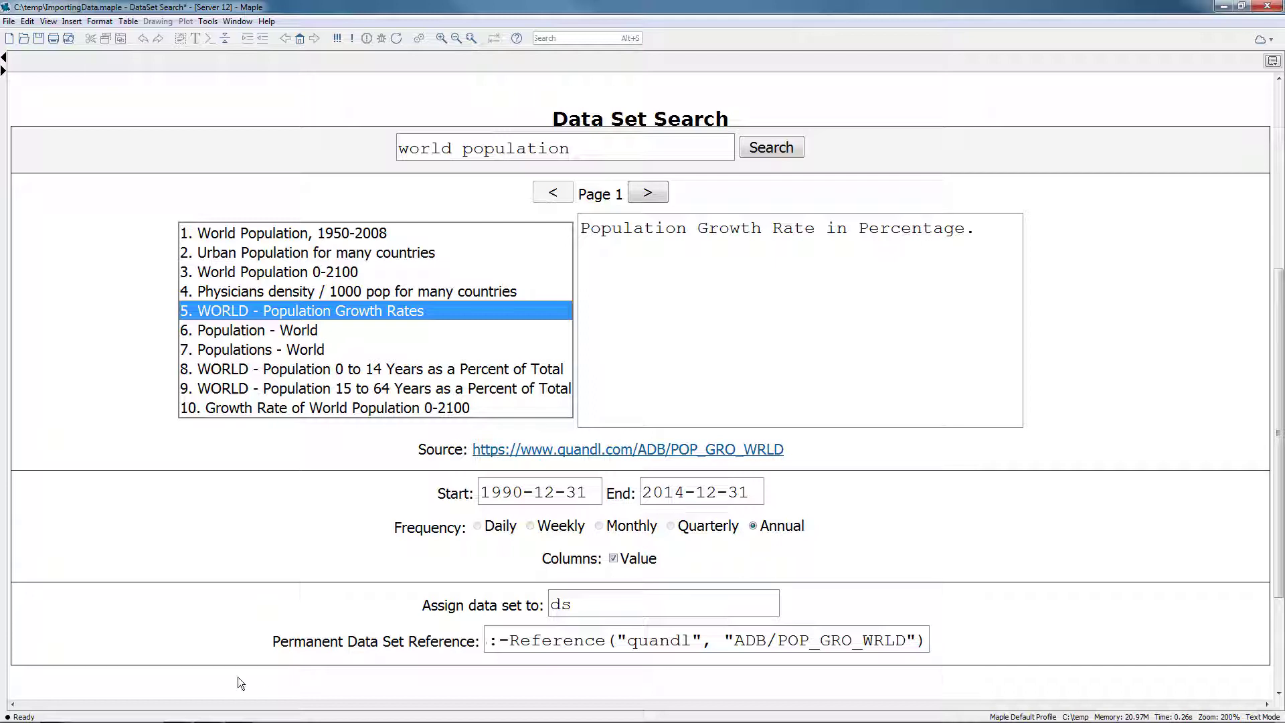
- Evaluate ds below the assistant and open the WORLD - Population Growth Rates output's actions list
scroll(451, 608, "down", 1)
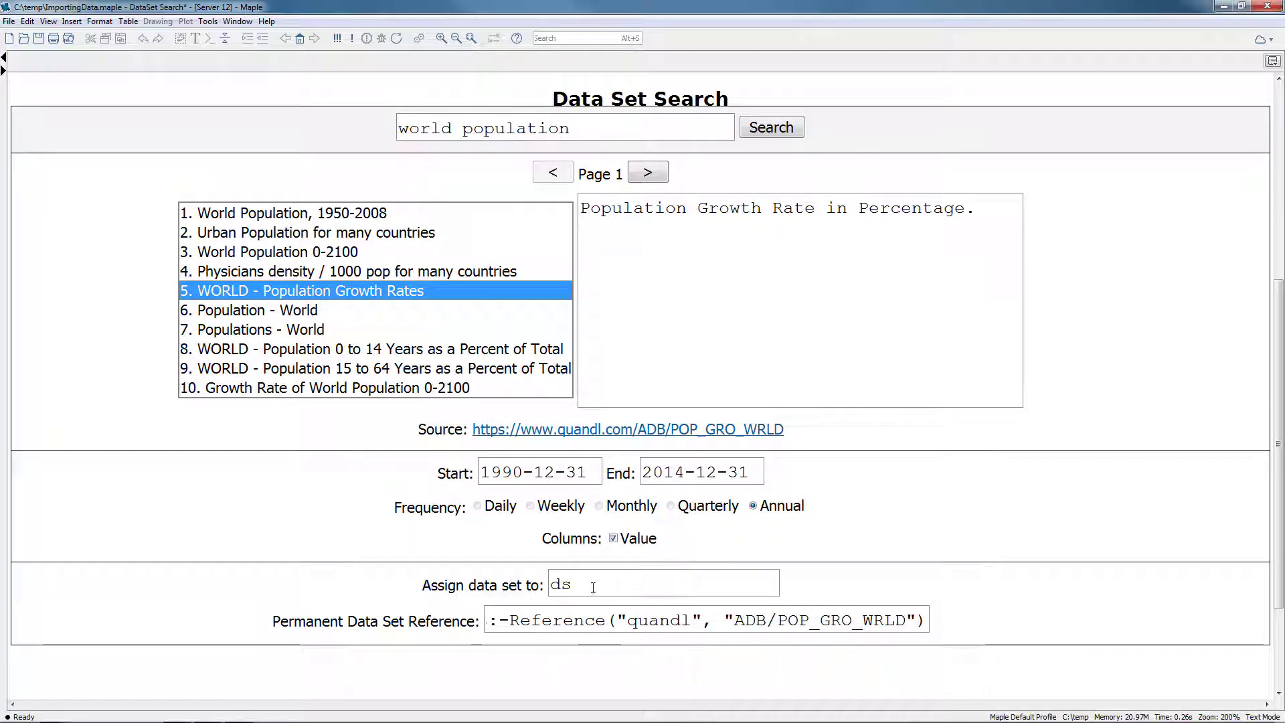
left_click(130, 667)
scroll(130, 667, "down", 3)
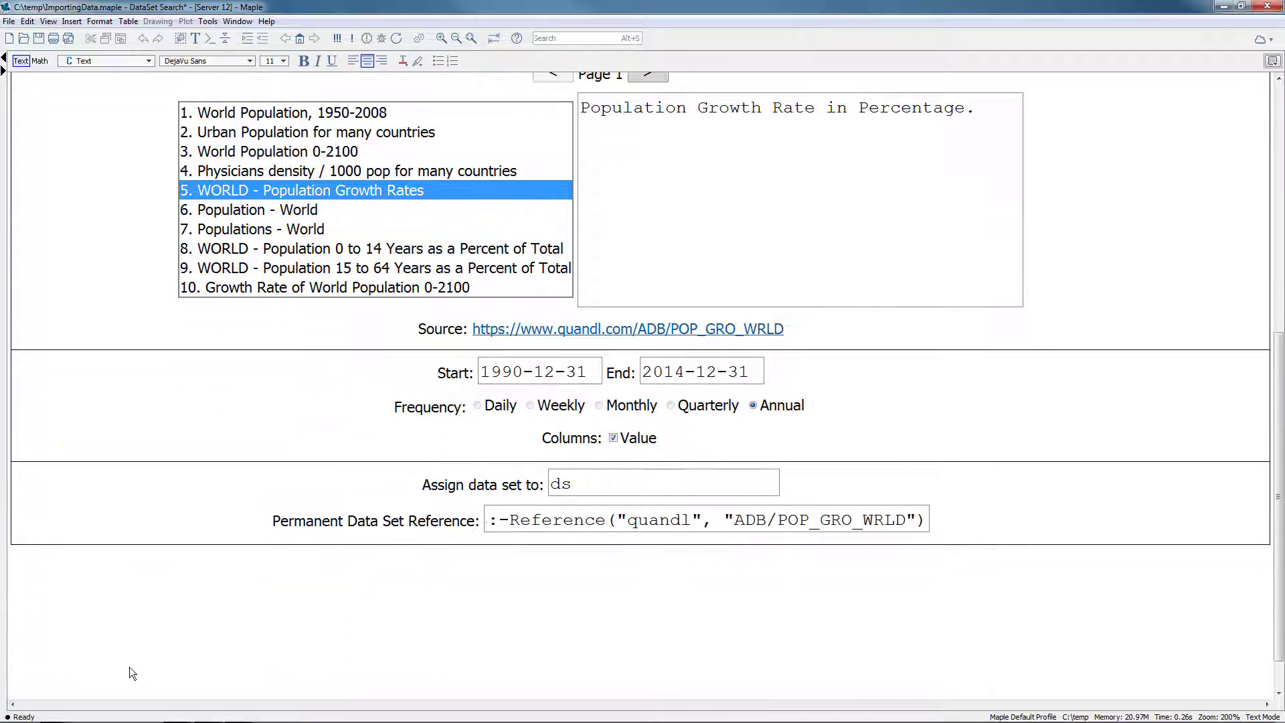
left_click(51, 569)
type("ds")
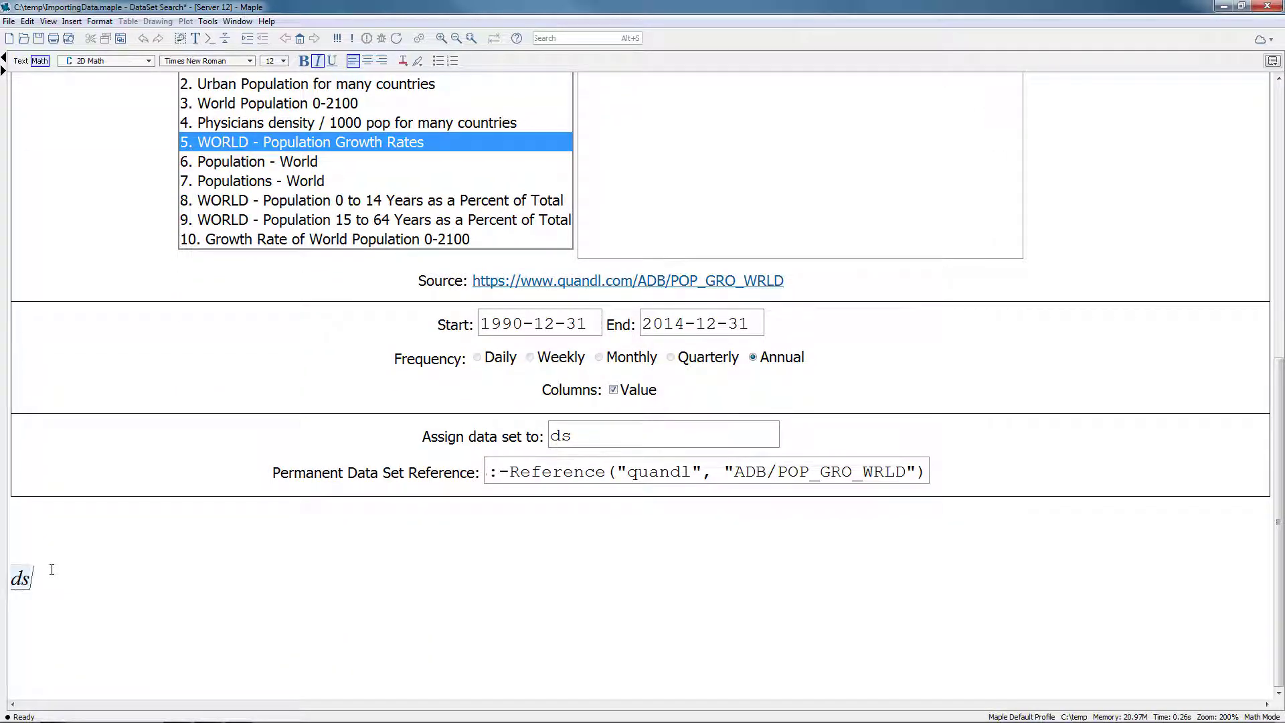
key("Return")
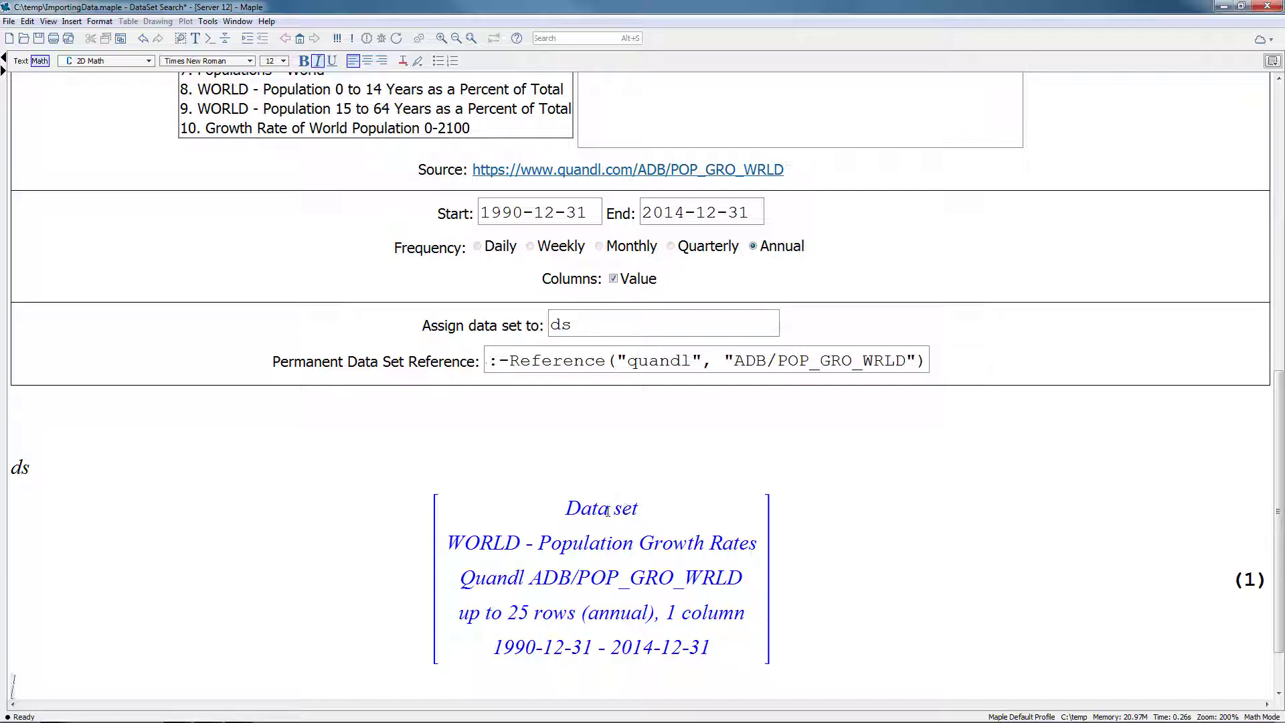
scroll(600, 520, "down", 1)
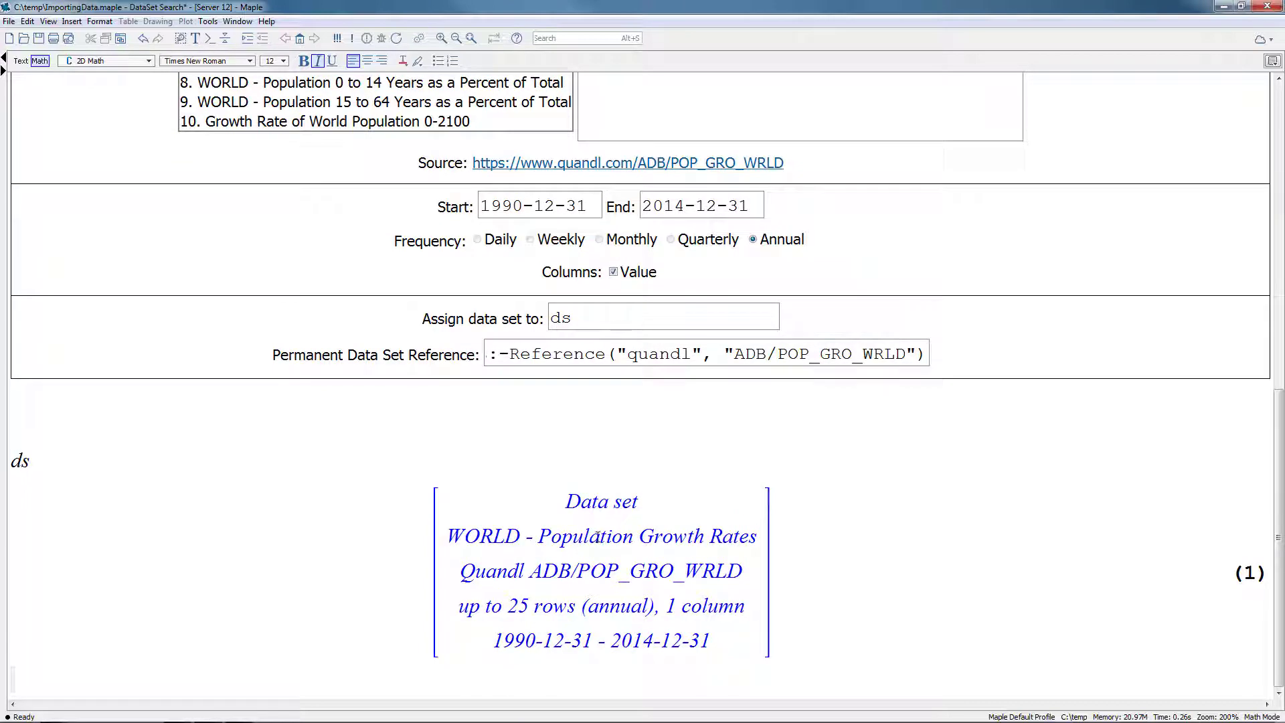
right_click(604, 537)
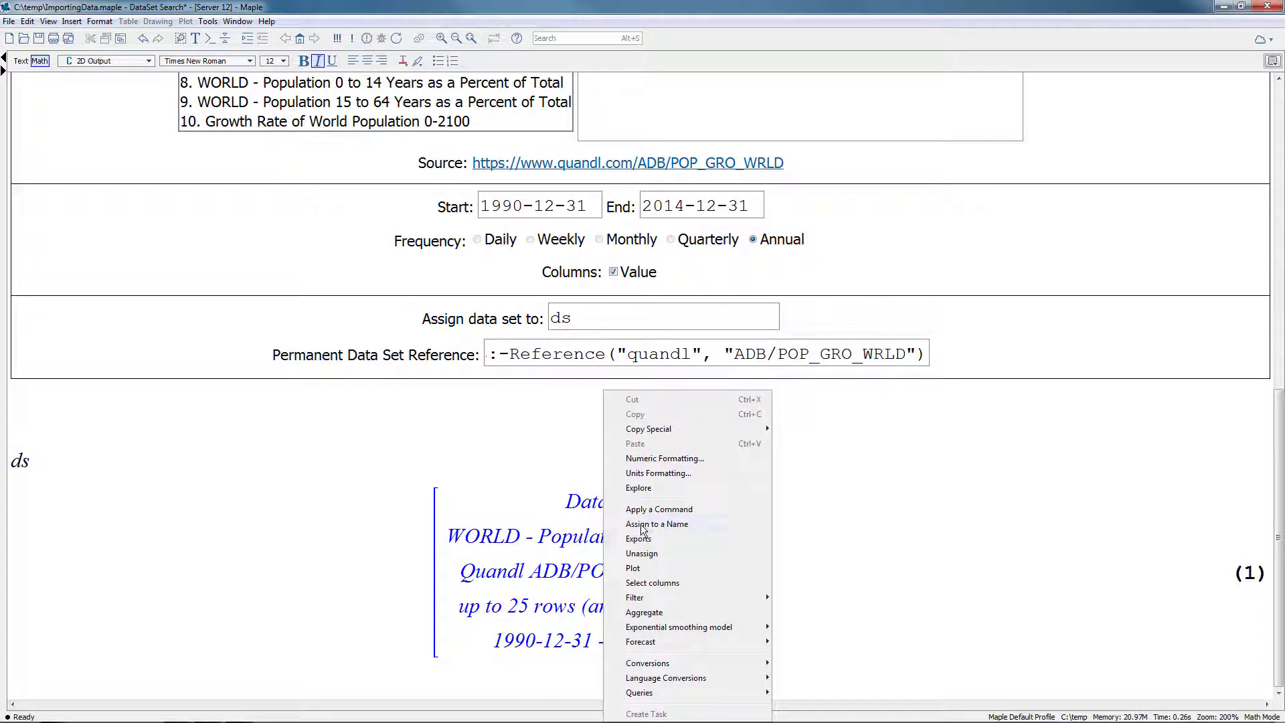